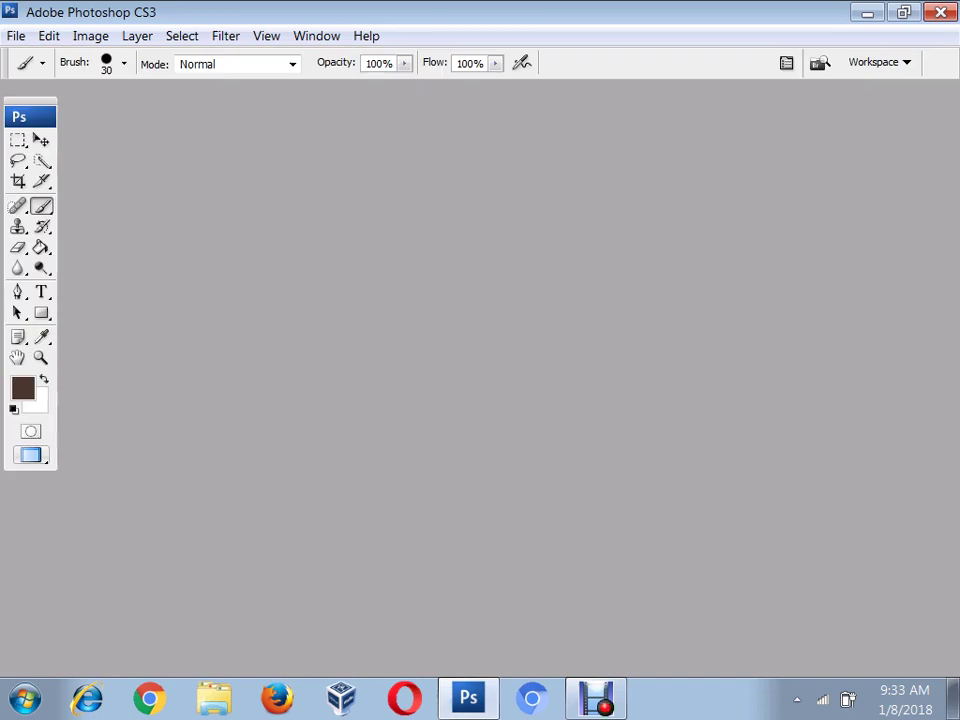
In the Open dialog, browse to G:\ … \Koleksi Gambar Bahan.
{"action": "key", "text": "alt+f"}
{"action": "key", "text": "Down"}
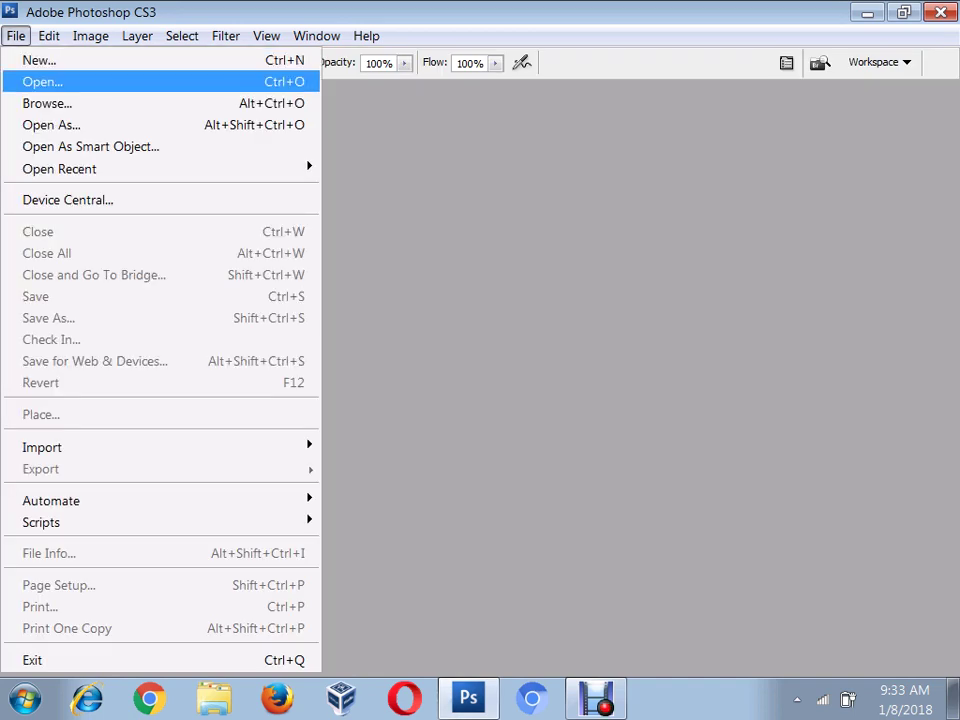
{"action": "key", "text": "Return"}
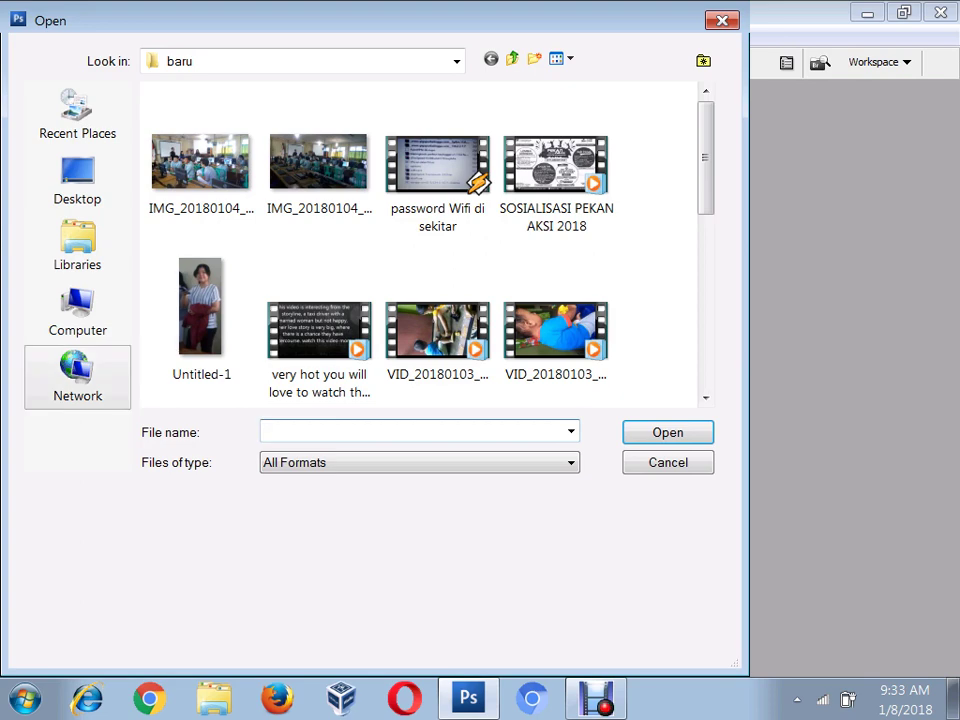
{"action": "left_click", "coordinate": [78, 310]}
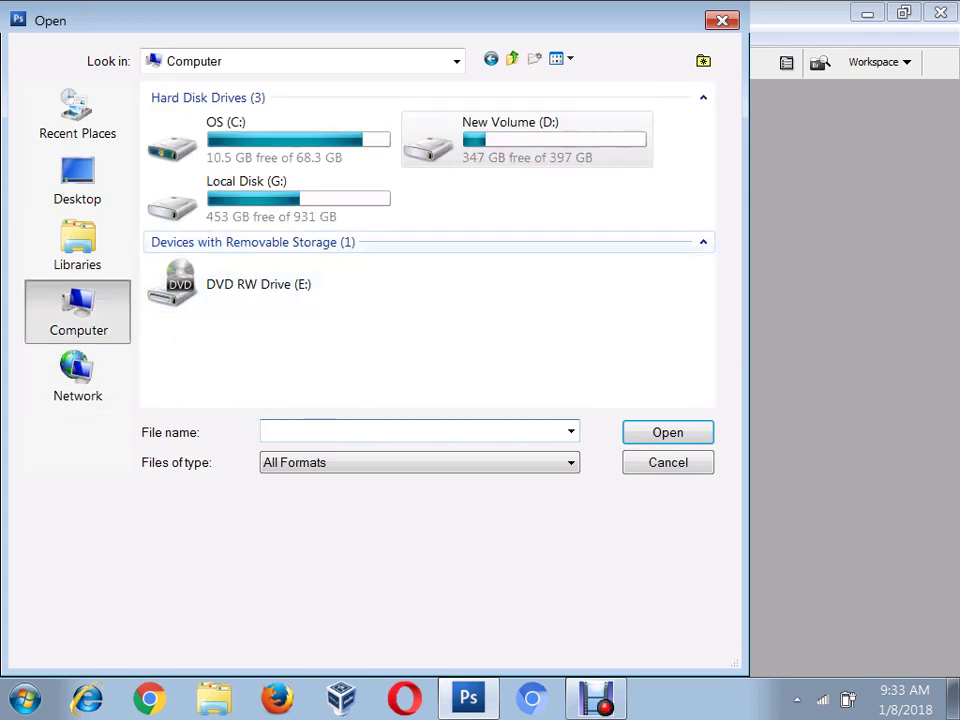
{"action": "double_click", "coordinate": [250, 195]}
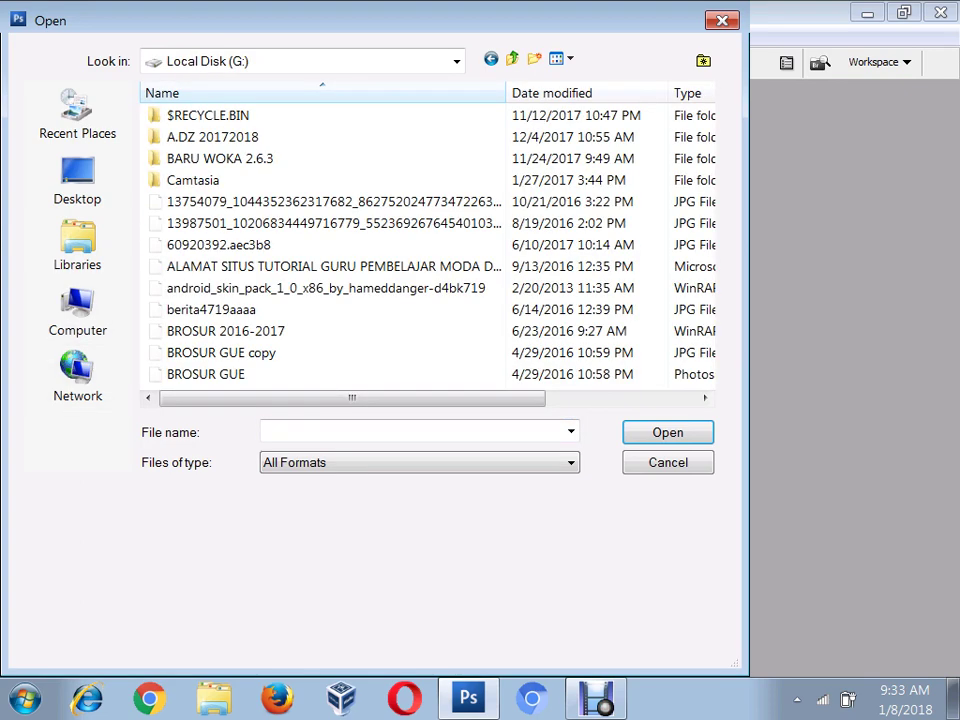
{"action": "scroll", "coordinate": [300, 290], "scroll_direction": "down", "scroll_amount": 1}
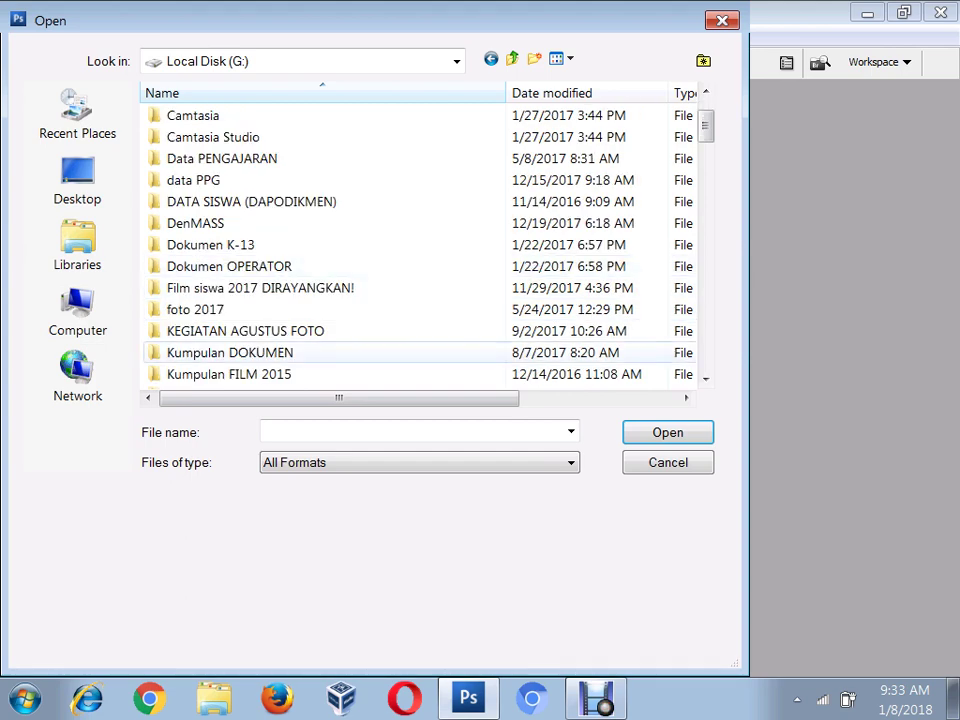
{"action": "scroll", "coordinate": [300, 290], "scroll_direction": "down", "scroll_amount": 1}
{"action": "scroll", "coordinate": [300, 290], "scroll_direction": "down", "scroll_amount": 1}
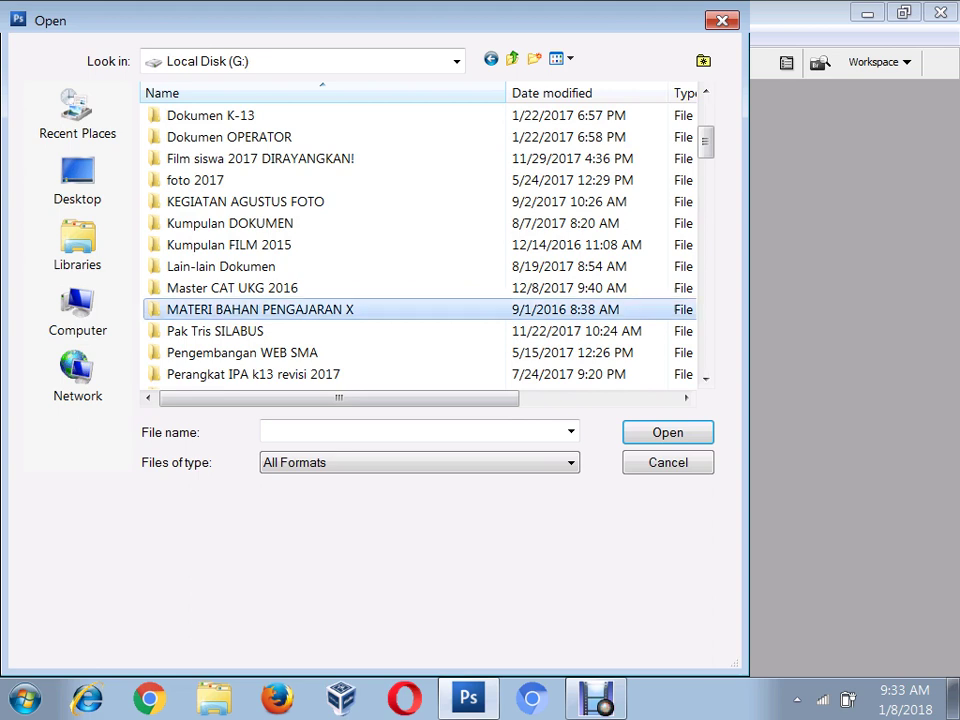
{"action": "double_click", "coordinate": [260, 309]}
{"action": "double_click", "coordinate": [240, 115]}
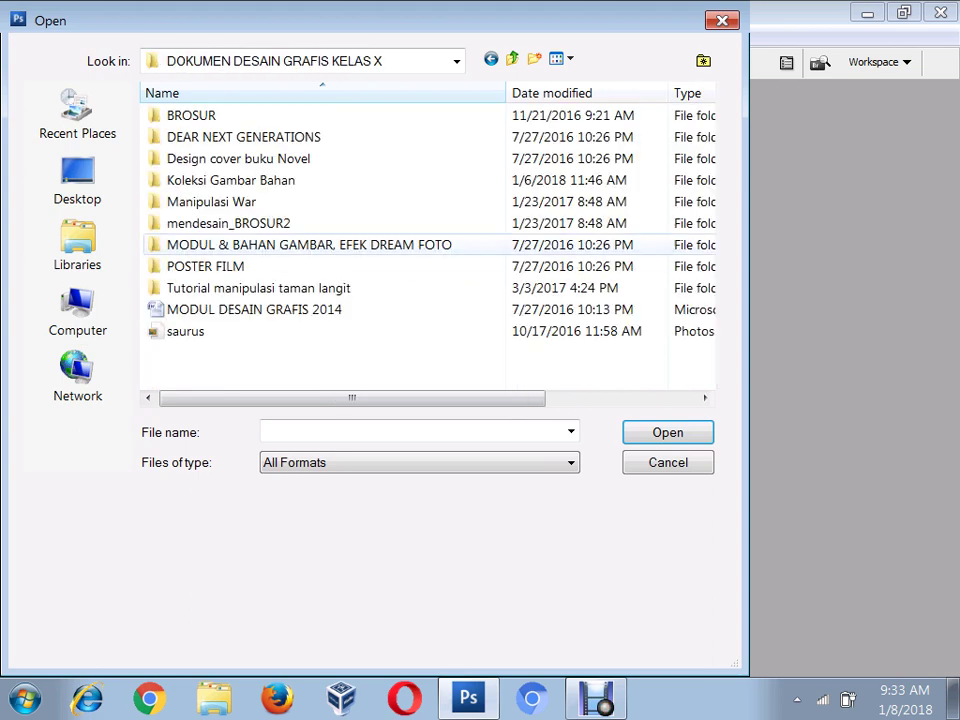
{"action": "double_click", "coordinate": [230, 180]}
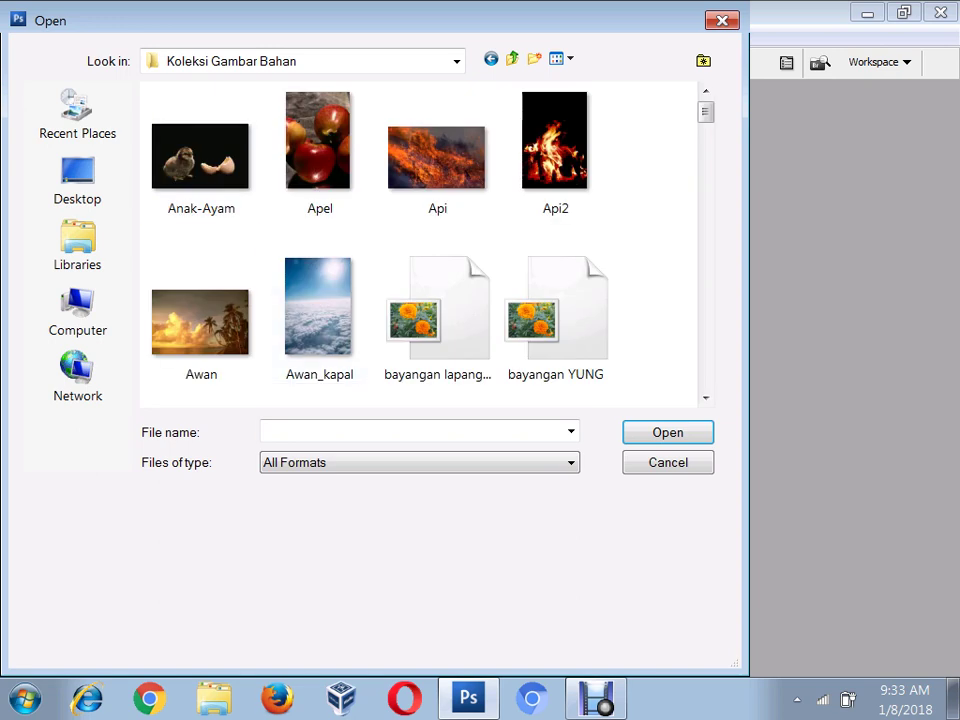
Select both Anak-Ayam and Bayi-Duduk and open them together.
{"action": "left_click", "coordinate": [200, 155]}
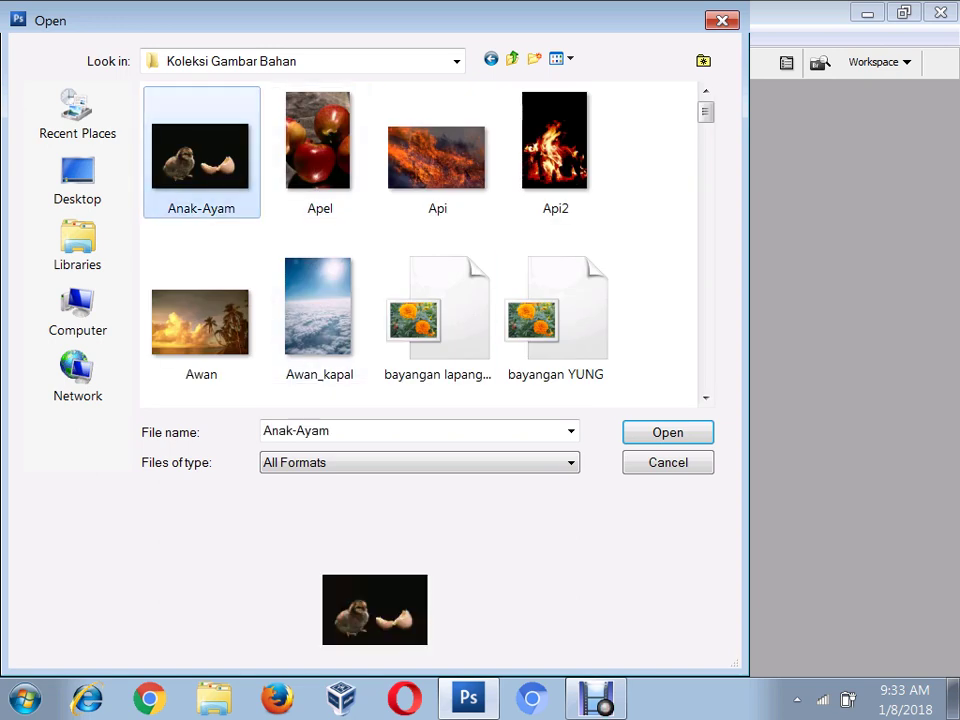
{"action": "left_click", "coordinate": [705, 397]}
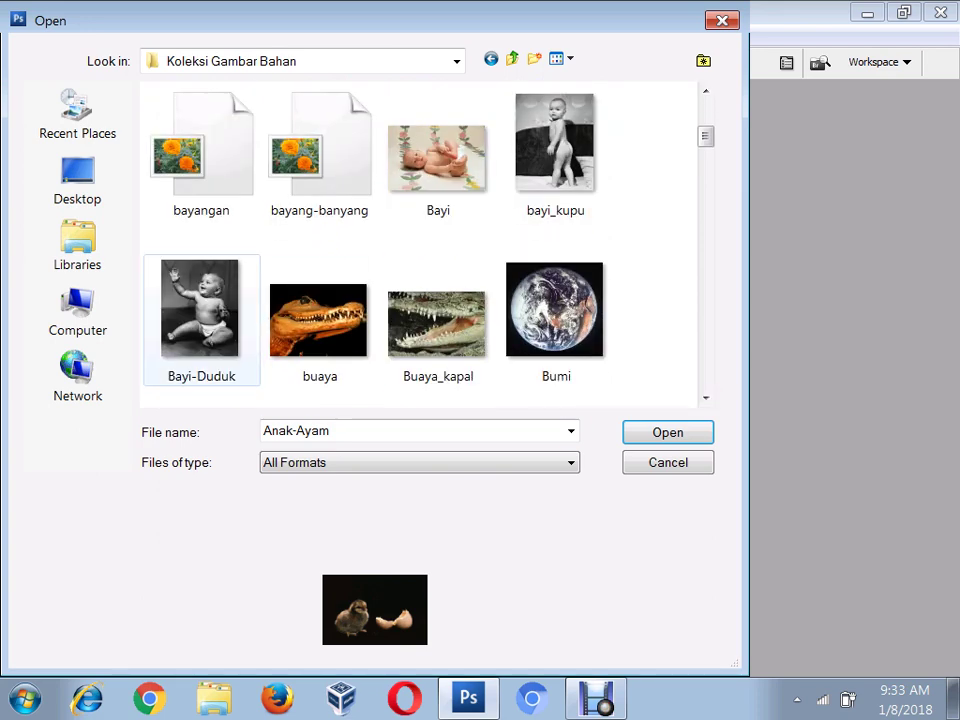
{"action": "left_click", "coordinate": [200, 310], "text": "ctrl"}
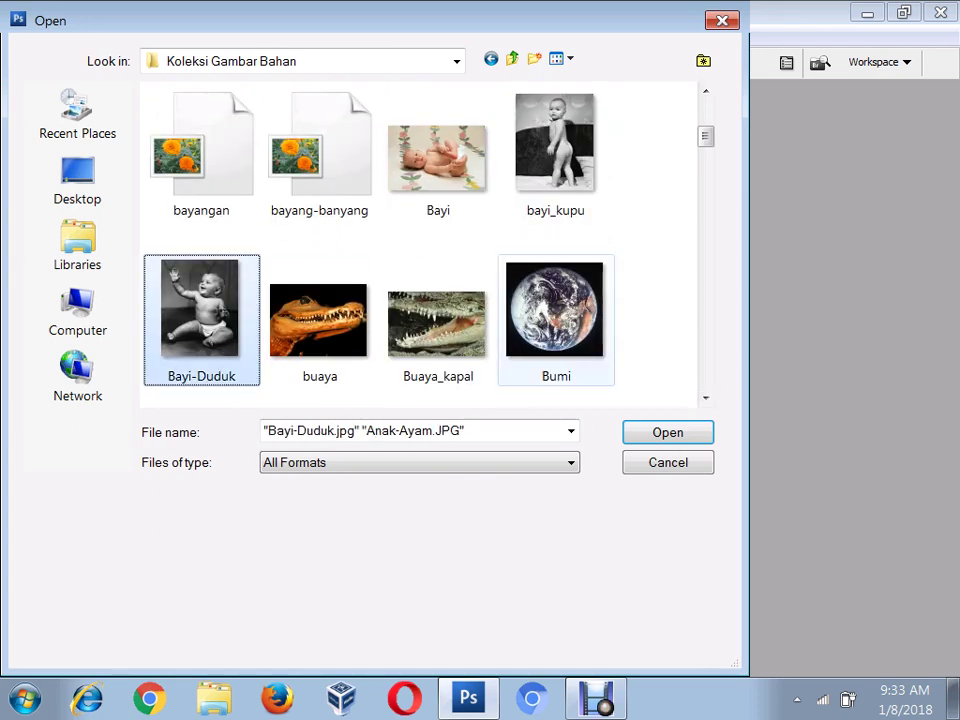
{"action": "left_click", "coordinate": [668, 432]}
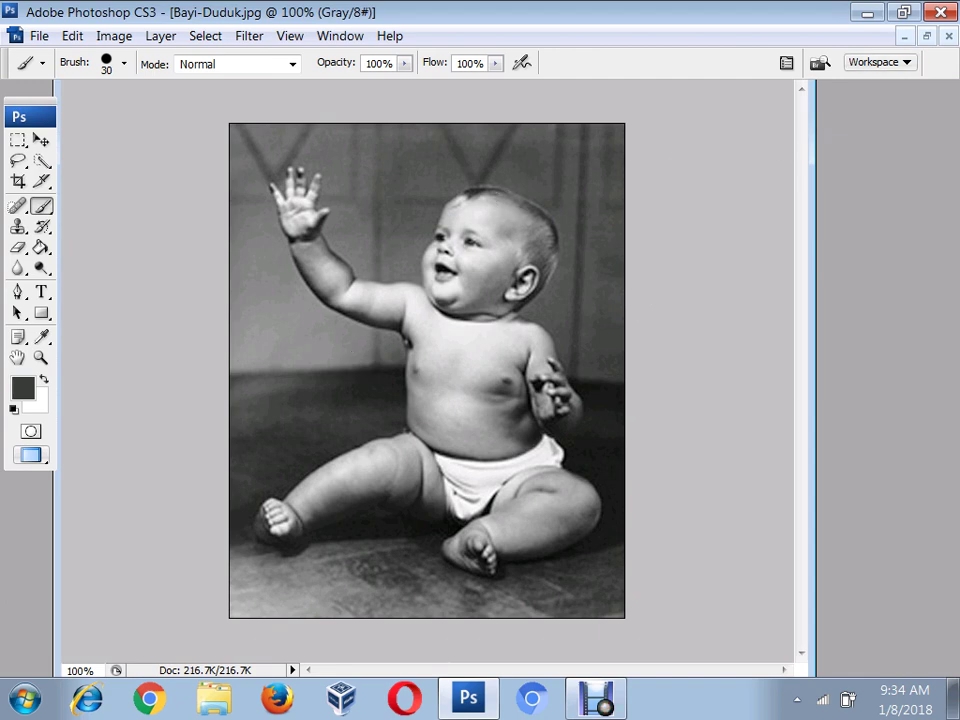
Float both photos side by side, baby on the right and chick window enlarged.
{"action": "left_click", "coordinate": [927, 36]}
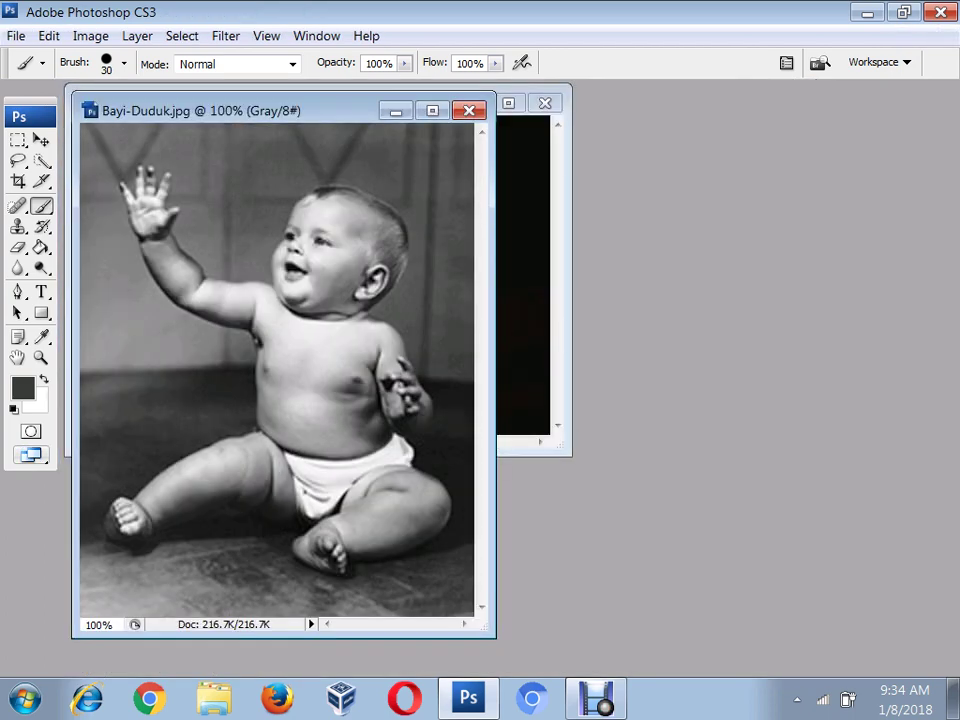
{"action": "left_click_drag", "start_coordinate": [250, 110], "coordinate": [622, 108]}
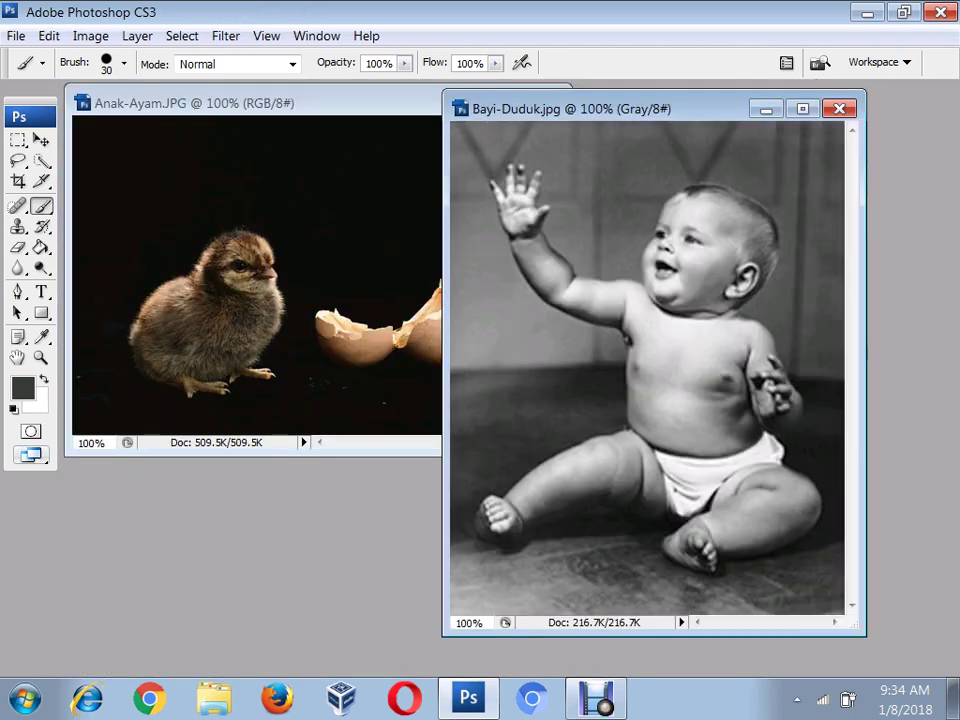
{"action": "left_click", "coordinate": [300, 103]}
{"action": "left_click_drag", "start_coordinate": [300, 103], "coordinate": [312, 126]}
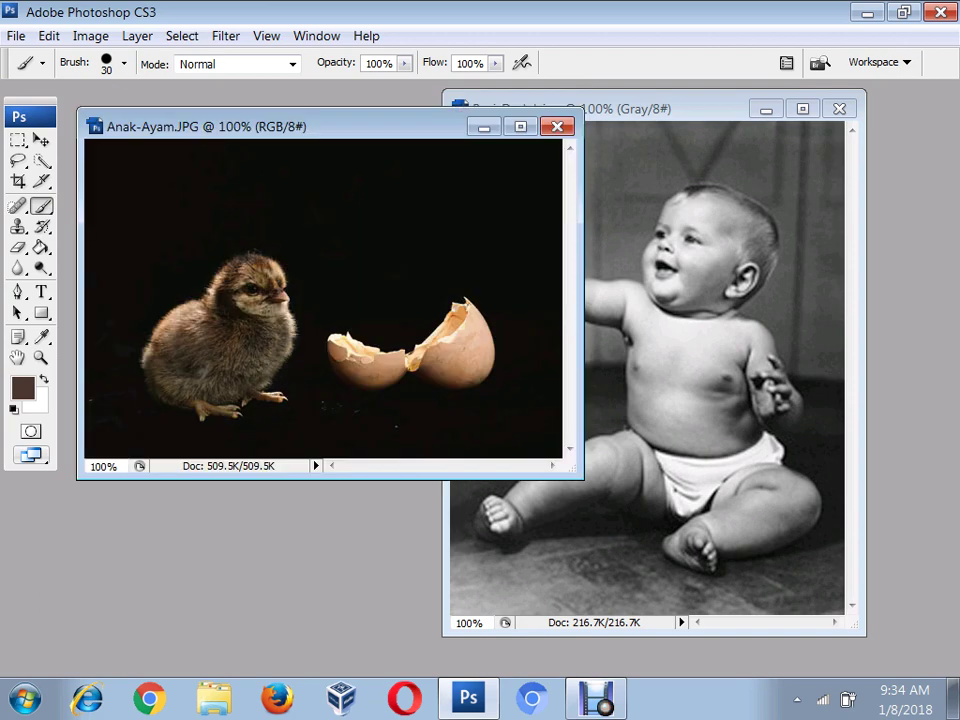
{"action": "left_click_drag", "start_coordinate": [455, 479], "coordinate": [455, 627]}
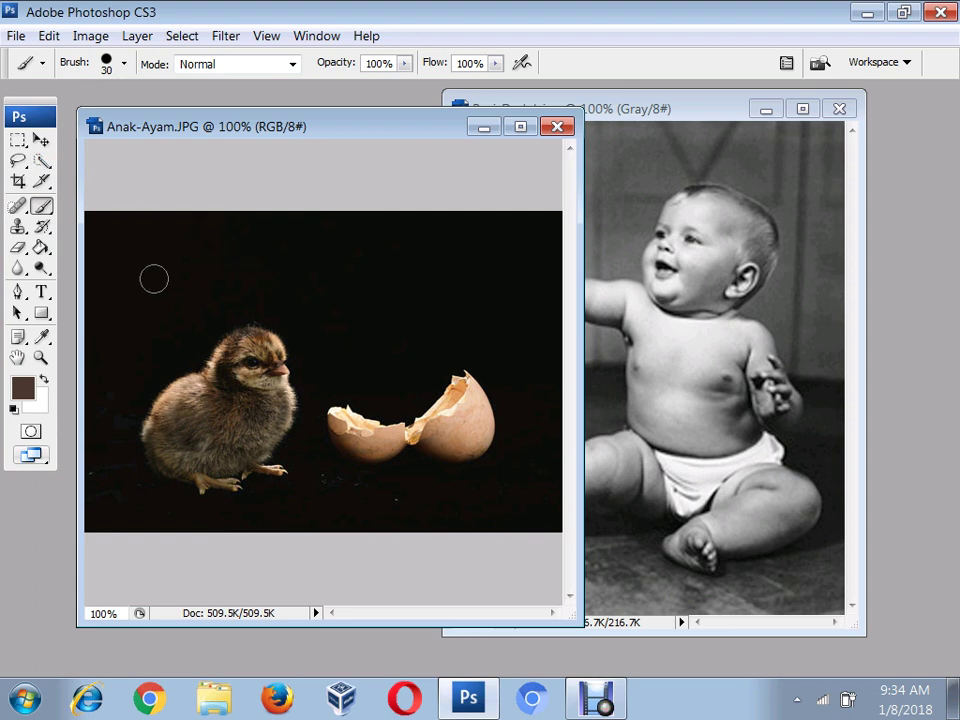
{"action": "key", "text": "c"}
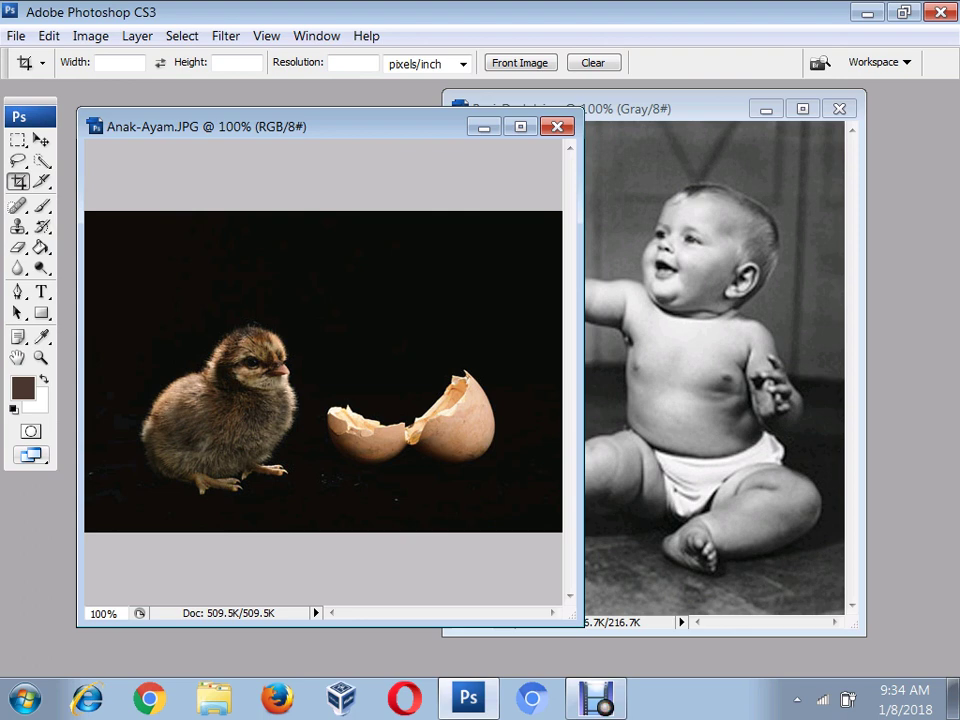
Crop the Anak-Ayam photo to just the cracked eggshell and shift its window left.
{"action": "left_click_drag", "start_coordinate": [307, 212], "coordinate": [521, 531]}
{"action": "left_click_drag", "start_coordinate": [521, 531], "coordinate": [511, 531]}
{"action": "right_click", "coordinate": [386, 316]}
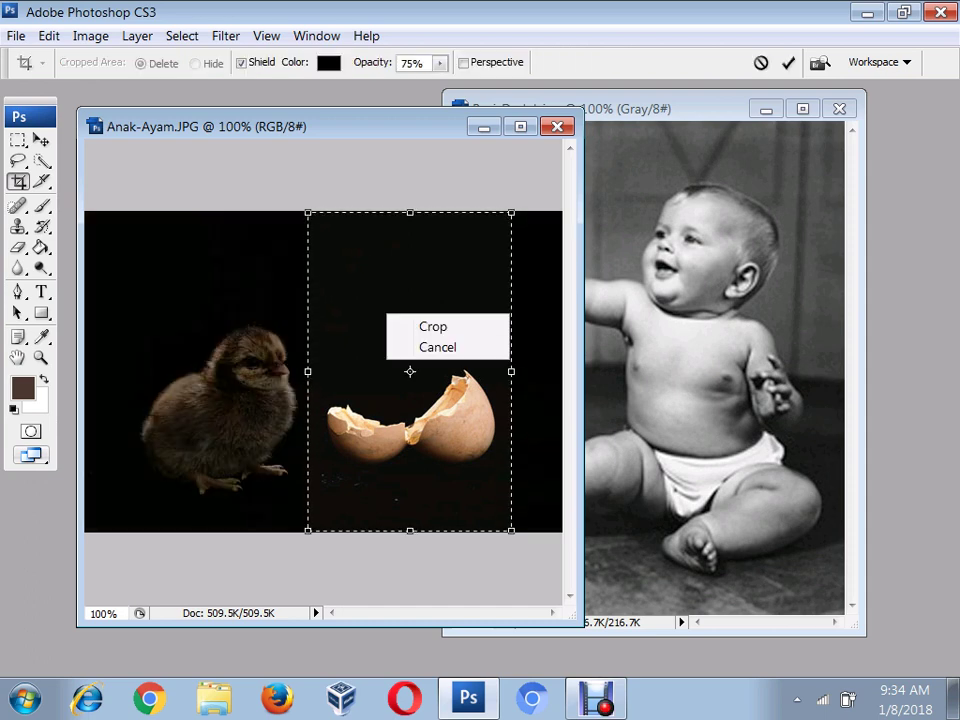
{"action": "left_click", "coordinate": [415, 326]}
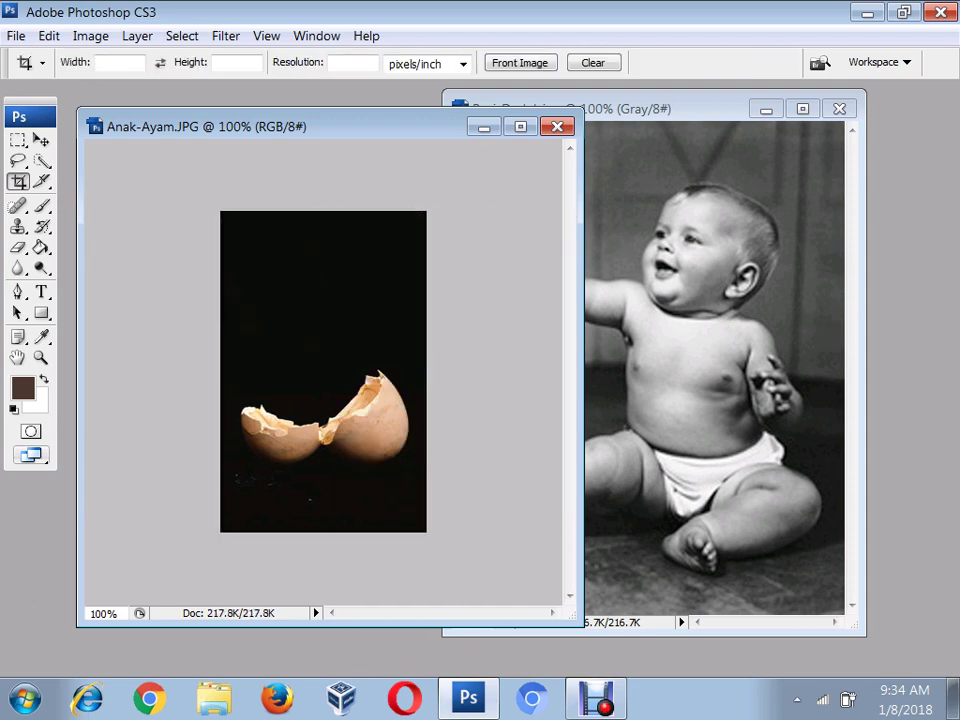
{"action": "left_click_drag", "start_coordinate": [350, 126], "coordinate": [300, 126]}
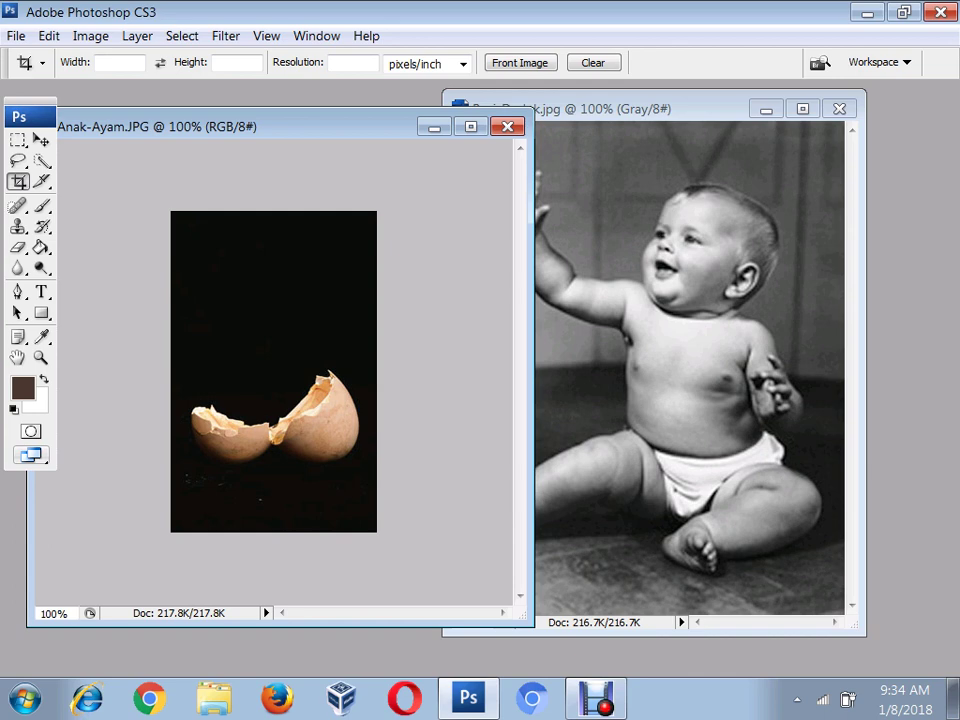
Maximize the Bayi-Duduk photo and fill it entirely with black in Quick Mask mode.
{"action": "key", "text": "ctrl+Tab"}
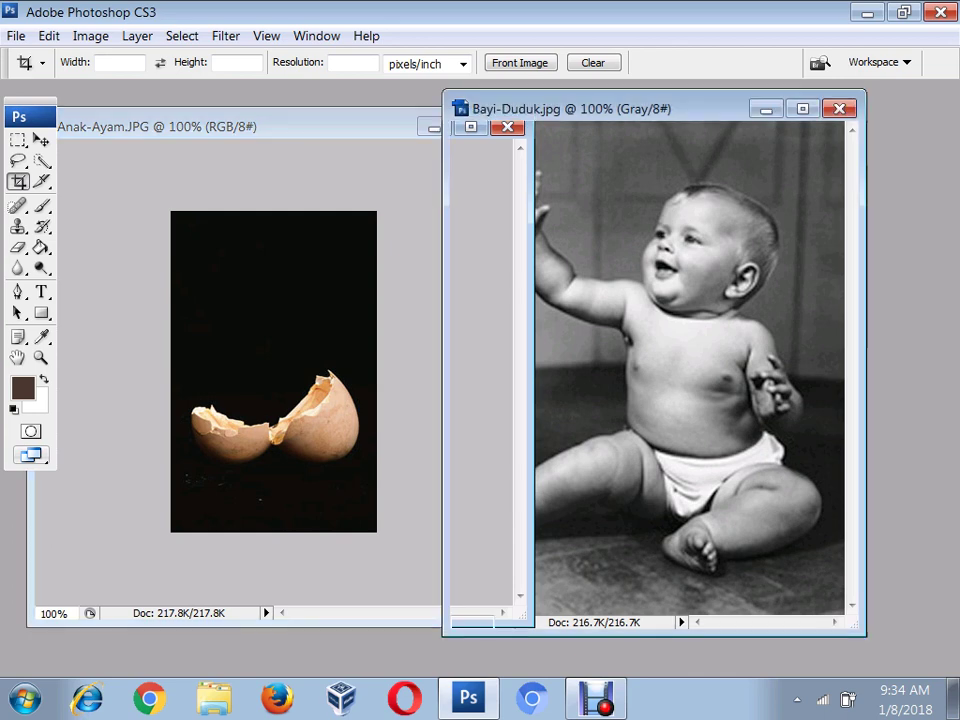
{"action": "key", "text": "ctrl+w"}
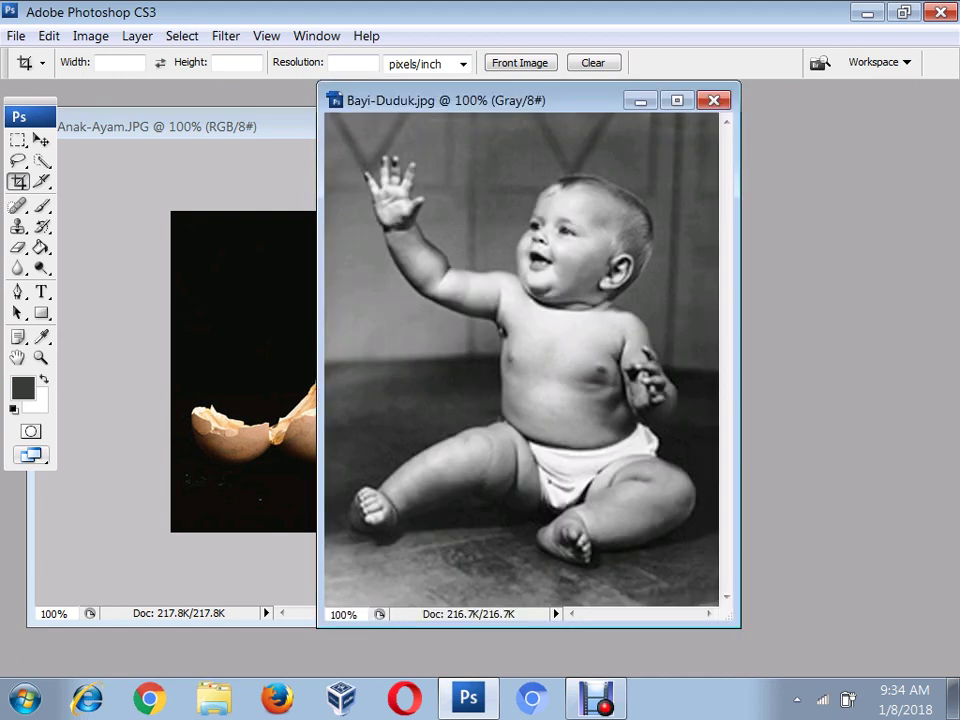
{"action": "left_click", "coordinate": [676, 100]}
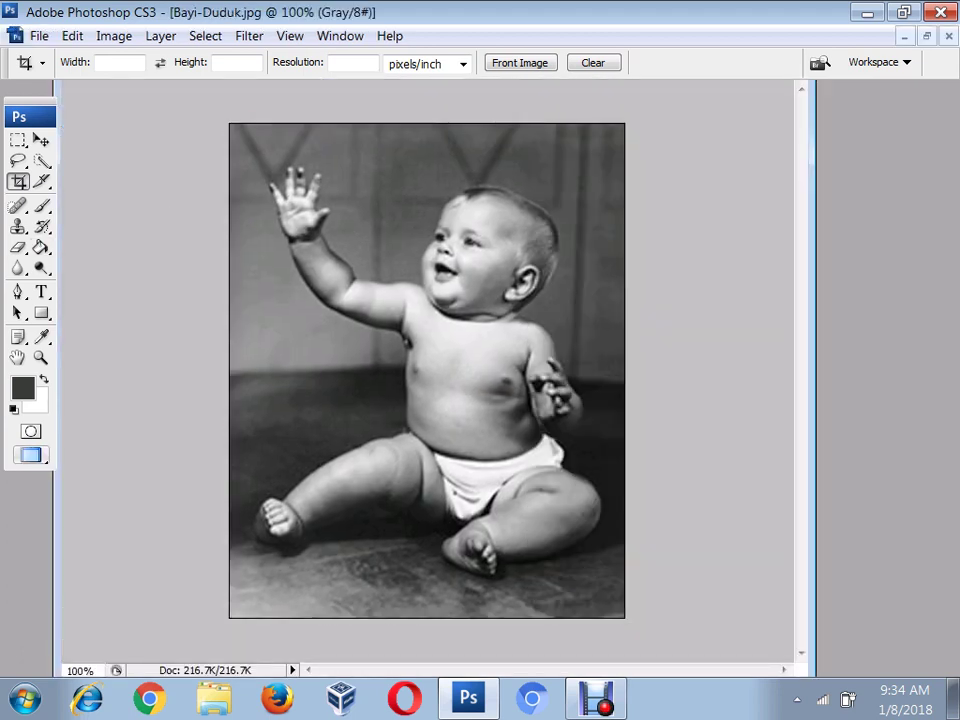
{"action": "key", "text": "q"}
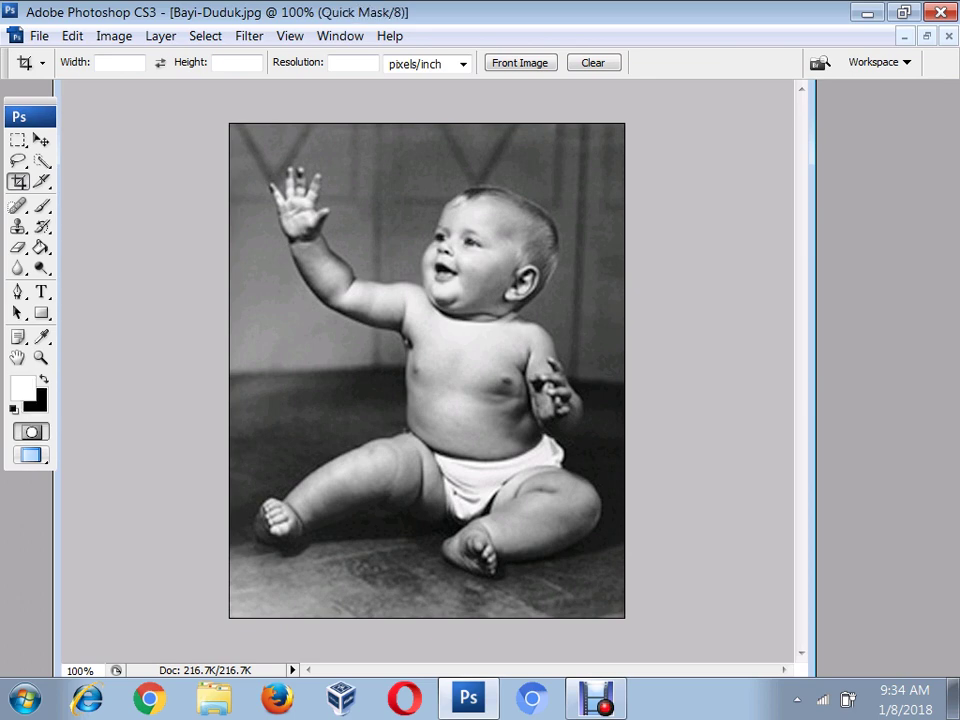
{"action": "key", "text": "d"}
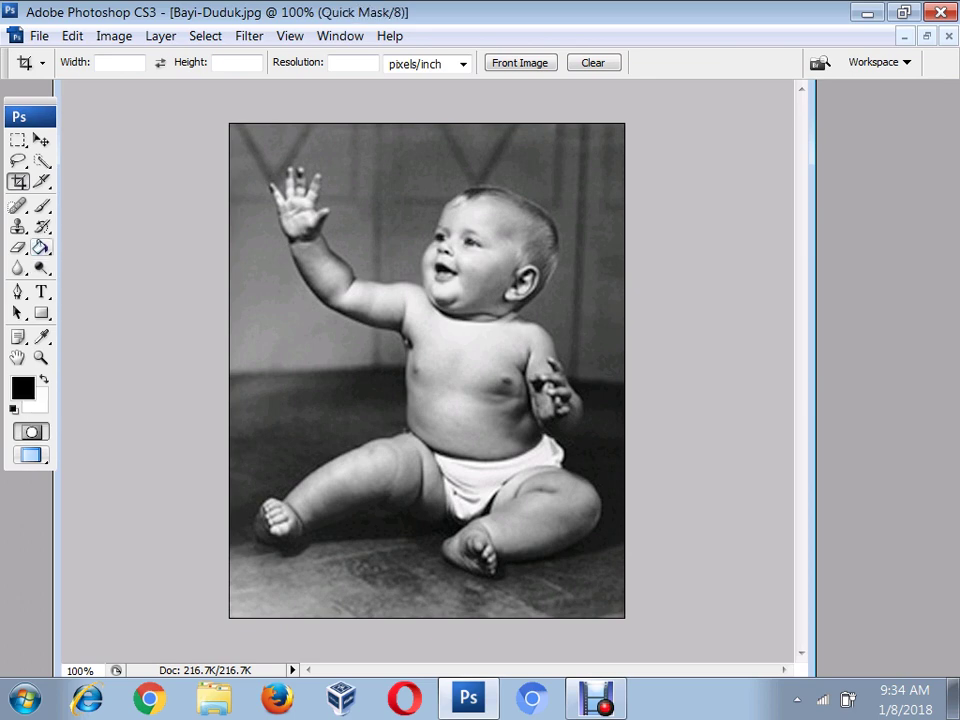
{"action": "key", "text": "g"}
{"action": "key", "text": "alt+BackSpace"}
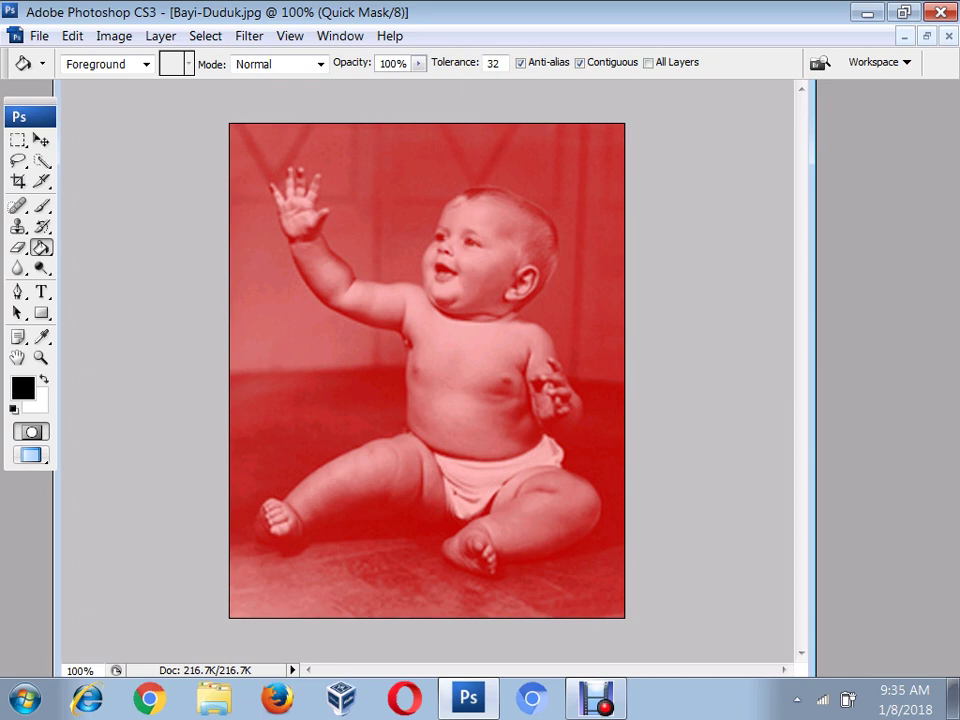
{"action": "left_click", "coordinate": [41, 205]}
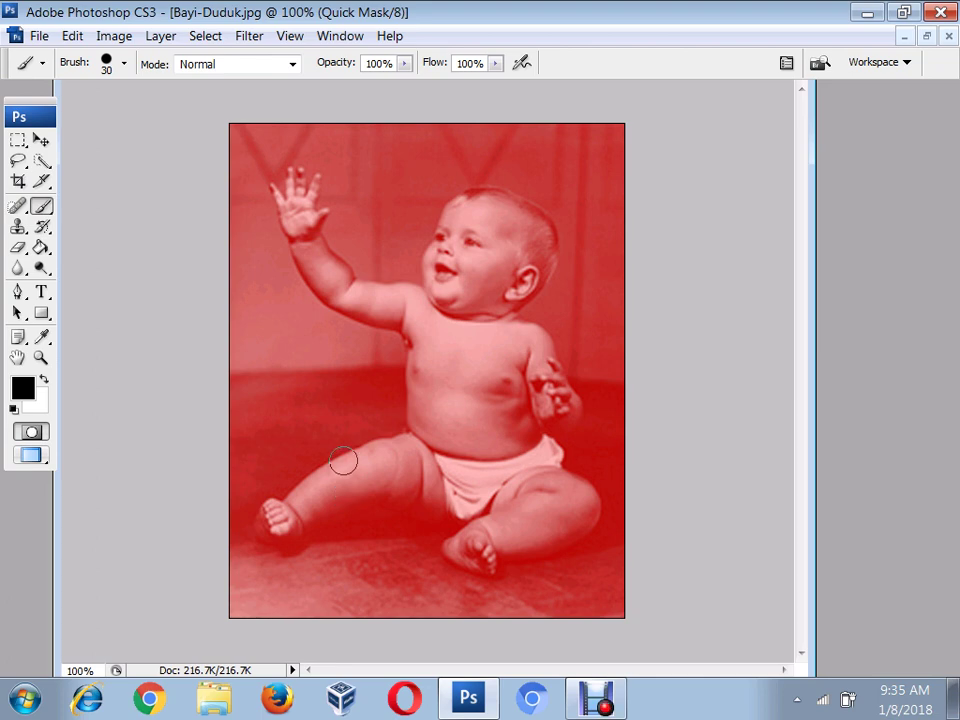
Paint white with a size-45 brush to erase the mask over the baby.
{"action": "key", "text": "bracketright"}
{"action": "key", "text": "bracketright"}
{"action": "key", "text": "x"}
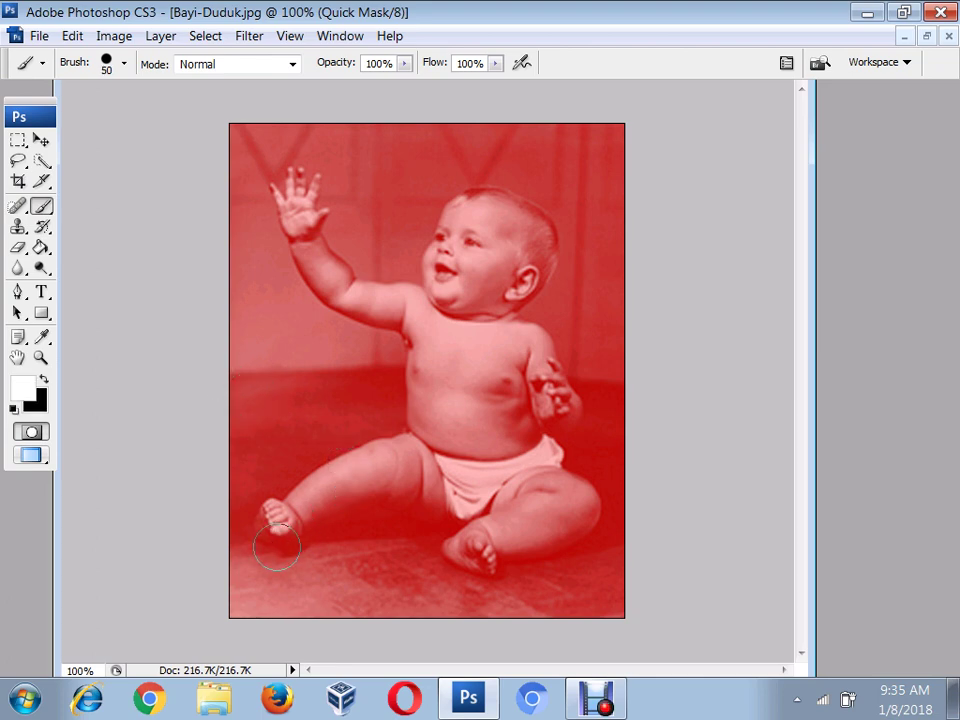
{"action": "mouse_move", "coordinate": [276, 547]}
{"action": "left_mouse_down"}
{"action": "mouse_move", "coordinate": [272, 525]}
{"action": "mouse_move", "coordinate": [306, 510]}
{"action": "mouse_move", "coordinate": [274, 536]}
{"action": "mouse_move", "coordinate": [326, 507]}
{"action": "mouse_move", "coordinate": [356, 484]}
{"action": "mouse_move", "coordinate": [321, 493]}
{"action": "mouse_move", "coordinate": [403, 444]}
{"action": "mouse_move", "coordinate": [367, 489]}
{"action": "mouse_move", "coordinate": [369, 510]}
{"action": "mouse_move", "coordinate": [461, 497]}
{"action": "mouse_move", "coordinate": [474, 545]}
{"action": "mouse_move", "coordinate": [455, 540]}
{"action": "mouse_move", "coordinate": [490, 585]}
{"action": "mouse_move", "coordinate": [580, 495]}
{"action": "mouse_move", "coordinate": [514, 497]}
{"action": "mouse_move", "coordinate": [546, 440]}
{"action": "mouse_move", "coordinate": [516, 394]}
{"action": "mouse_move", "coordinate": [545, 385]}
{"action": "mouse_move", "coordinate": [545, 360]}
{"action": "mouse_move", "coordinate": [501, 330]}
{"action": "mouse_move", "coordinate": [536, 279]}
{"action": "mouse_move", "coordinate": [536, 240]}
{"action": "mouse_move", "coordinate": [501, 206]}
{"action": "mouse_move", "coordinate": [474, 203]}
{"action": "mouse_move", "coordinate": [440, 230]}
{"action": "mouse_move", "coordinate": [430, 270]}
{"action": "mouse_move", "coordinate": [476, 274]}
{"action": "mouse_move", "coordinate": [461, 328]}
{"action": "mouse_move", "coordinate": [425, 320]}
{"action": "mouse_move", "coordinate": [456, 435]}
{"action": "mouse_move", "coordinate": [480, 390]}
{"action": "mouse_move", "coordinate": [510, 466]}
{"action": "mouse_move", "coordinate": [429, 446]}
{"action": "mouse_move", "coordinate": [418, 306]}
{"action": "mouse_move", "coordinate": [359, 297]}
{"action": "mouse_move", "coordinate": [413, 281]}
{"action": "mouse_move", "coordinate": [321, 274]}
{"action": "mouse_move", "coordinate": [289, 204]}
{"action": "mouse_move", "coordinate": [308, 205]}
{"action": "mouse_move", "coordinate": [285, 180]}
{"action": "mouse_move", "coordinate": [277, 202]}
{"action": "mouse_move", "coordinate": [335, 292]}
{"action": "mouse_move", "coordinate": [364, 312]}
{"action": "mouse_move", "coordinate": [293, 232]}
{"action": "mouse_move", "coordinate": [301, 177]}
{"action": "left_mouse_up"}
{"action": "key", "text": "bracketright"}
{"action": "key", "text": "bracketleft"}
{"action": "key", "text": "bracketleft"}
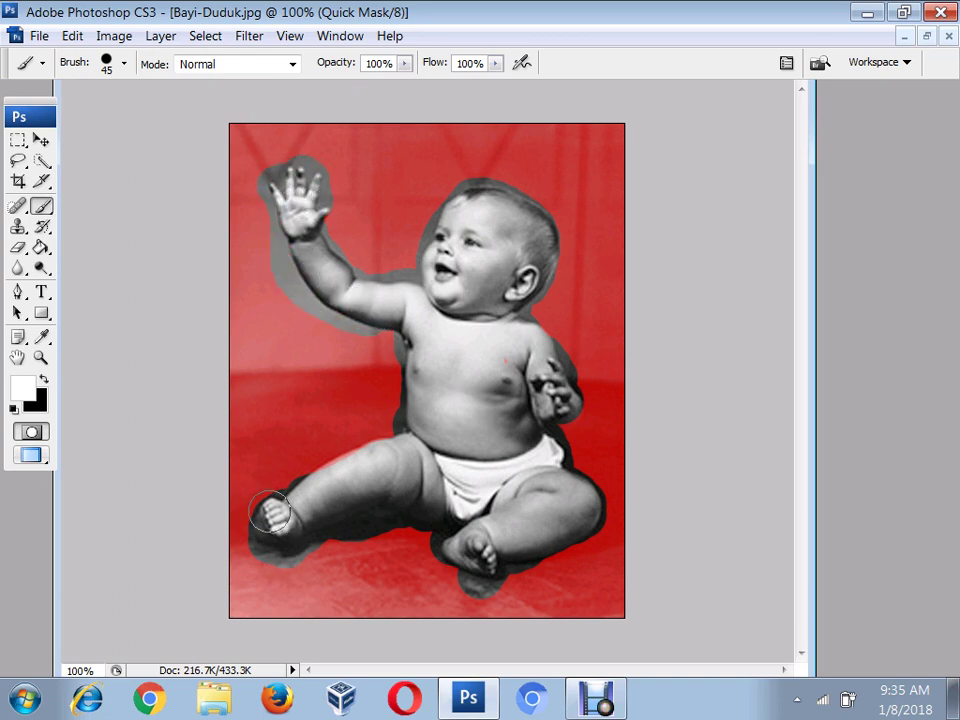
{"action": "left_click_drag", "start_coordinate": [268, 514], "coordinate": [362, 461]}
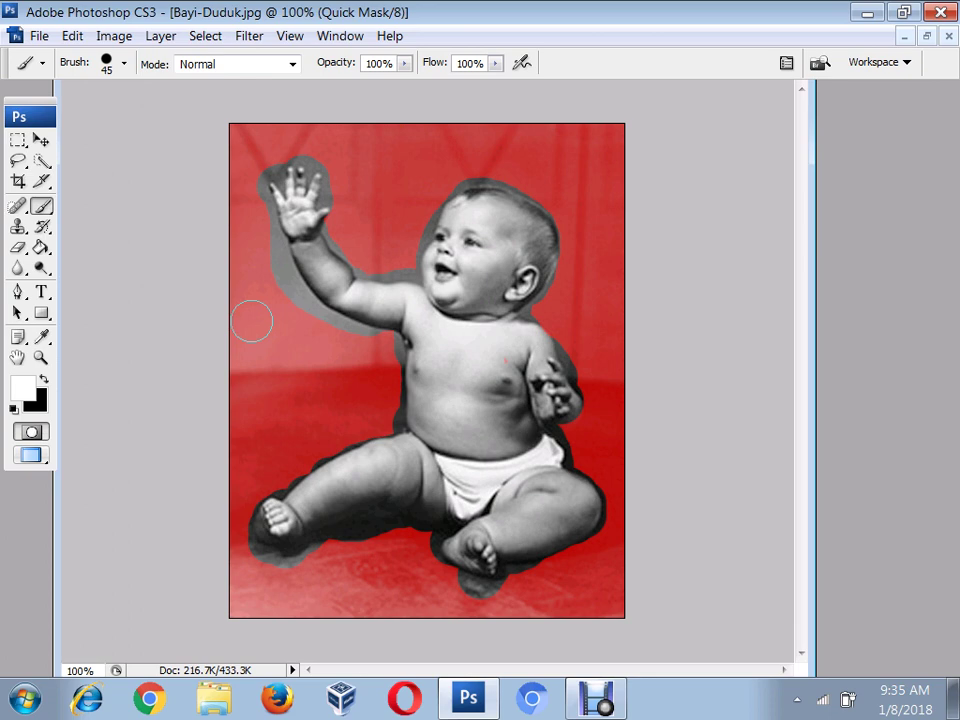
Exit Quick Mask so the unmasked baby becomes a marching-ants selection.
{"action": "key", "text": "q"}
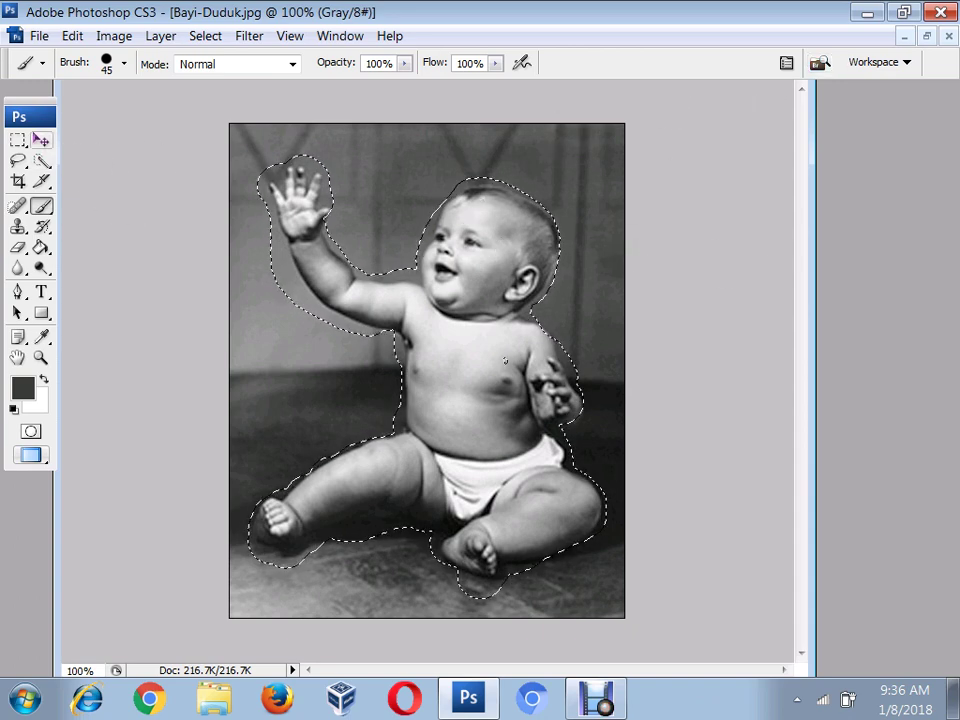
{"action": "left_click", "coordinate": [41, 140]}
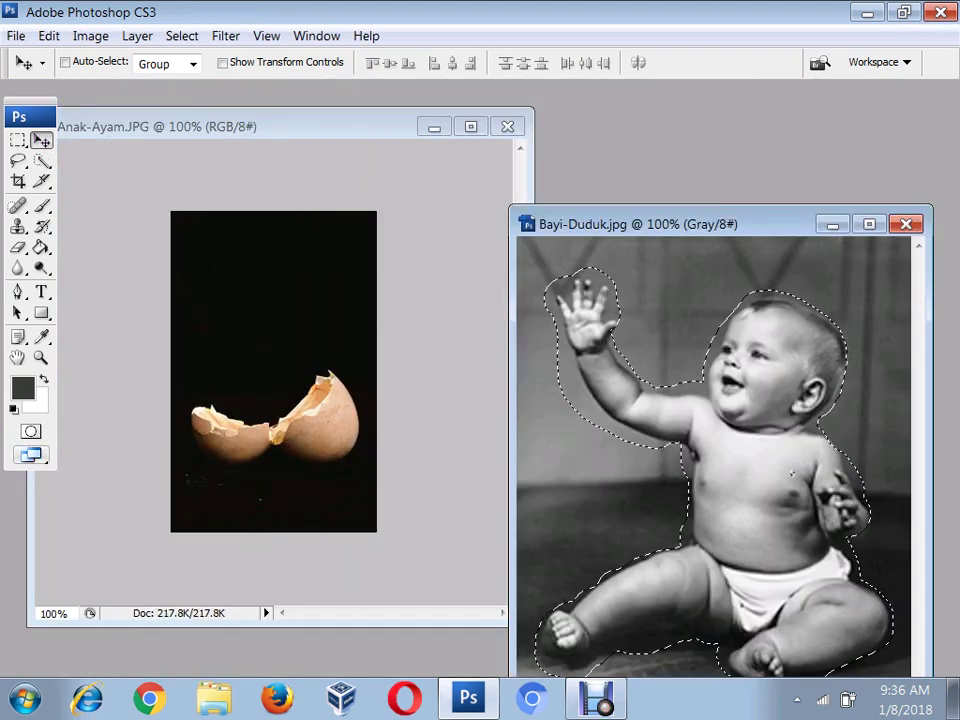
Move the selected baby into Anak-Ayam.JPG, close Bayi-Duduk.jpg without saving, and maximize.
{"action": "mouse_move", "coordinate": [791, 473]}
{"action": "left_mouse_down"}
{"action": "mouse_move", "coordinate": [573, 368]}
{"action": "mouse_move", "coordinate": [320, 292]}
{"action": "left_mouse_up"}
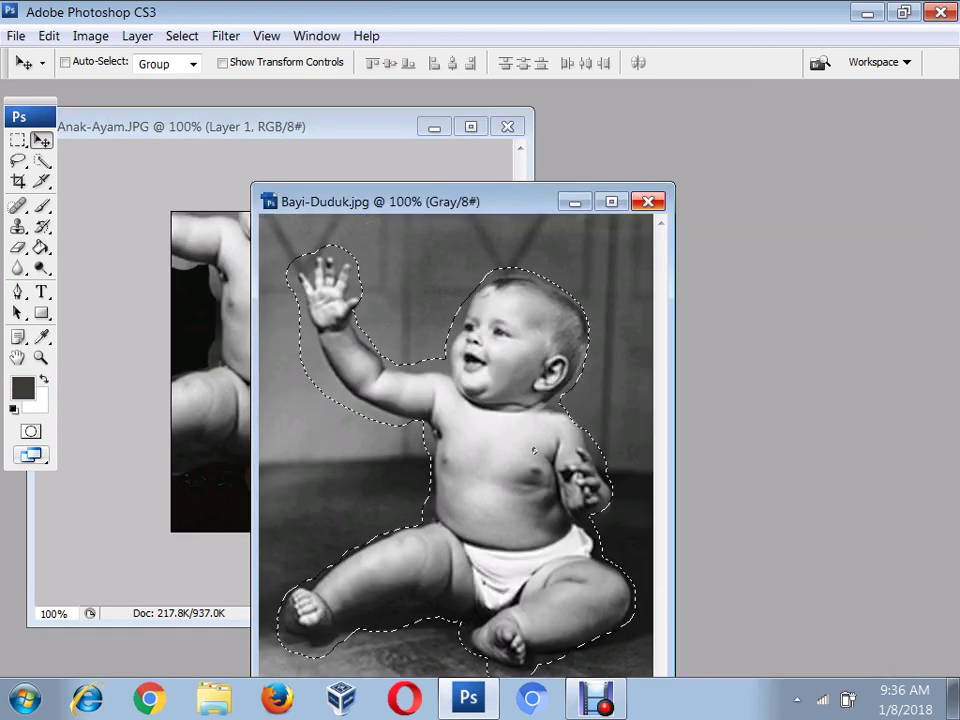
{"action": "key", "text": "ctrl+w"}
{"action": "left_click", "coordinate": [482, 276]}
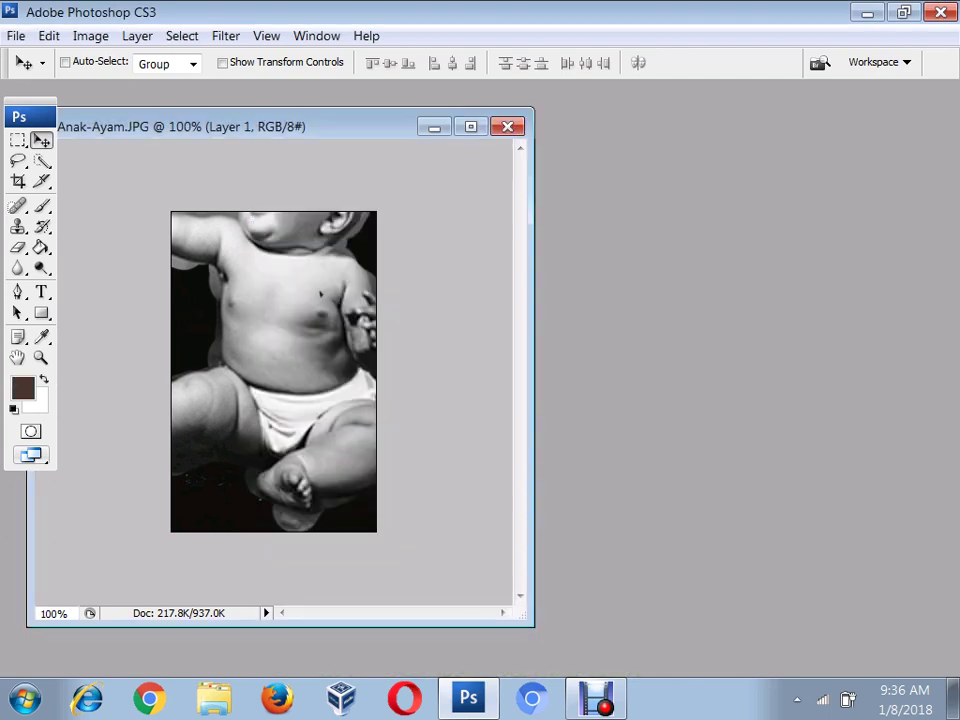
{"action": "left_click", "coordinate": [471, 126]}
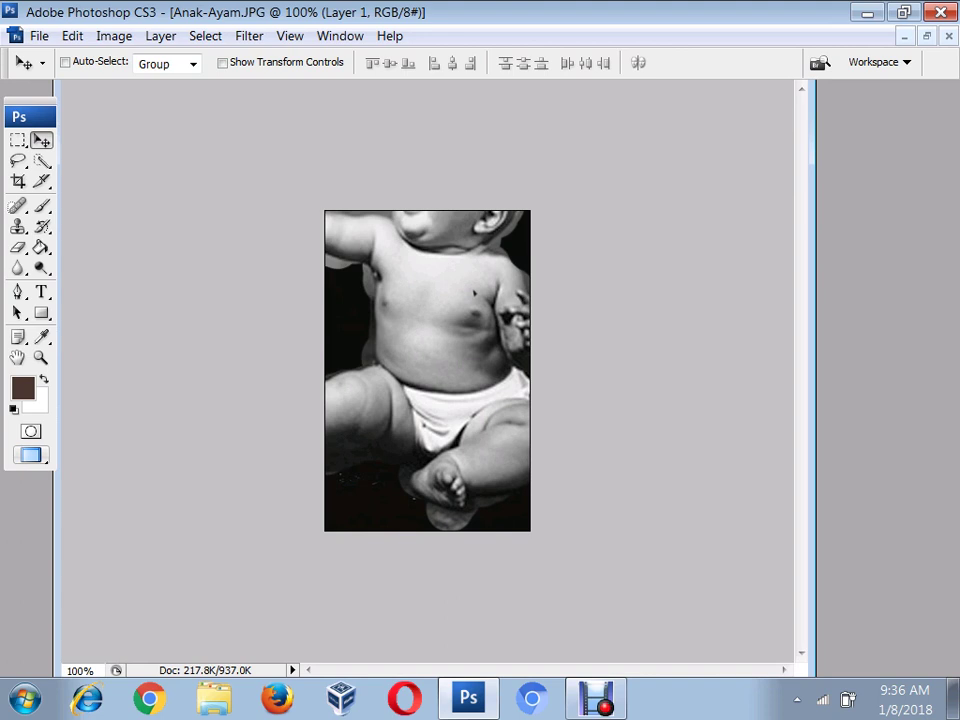
{"action": "left_click", "coordinate": [72, 35]}
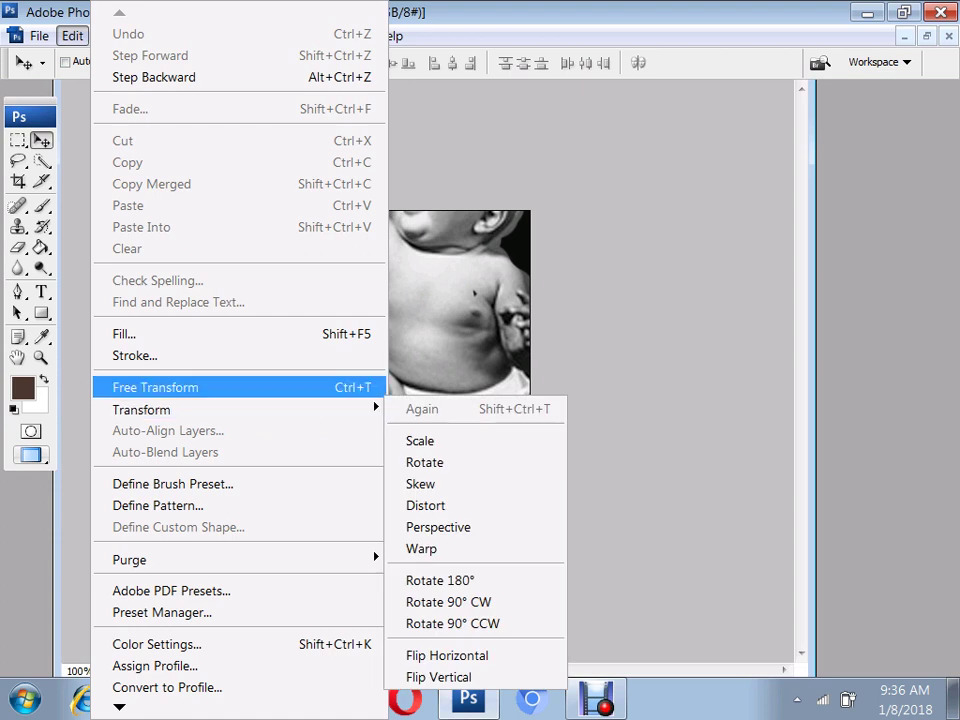
Free Transform Layer 1 to about 35.5% by 38.6% and seat it in the eggshell.
{"action": "left_click", "coordinate": [155, 387]}
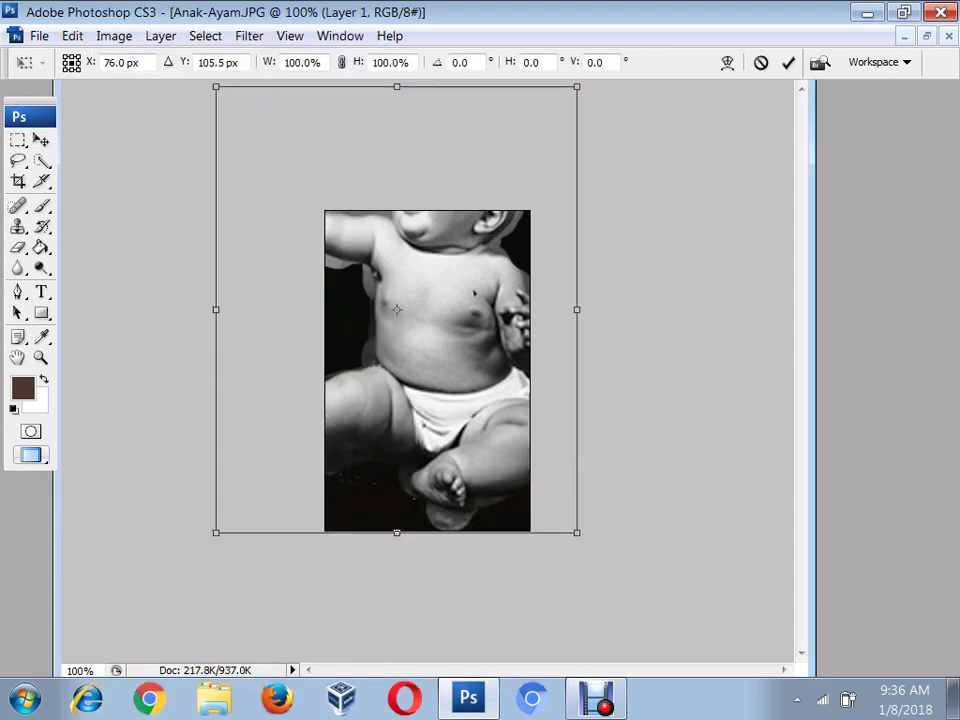
{"action": "left_click_drag", "start_coordinate": [216, 87], "coordinate": [408, 309]}
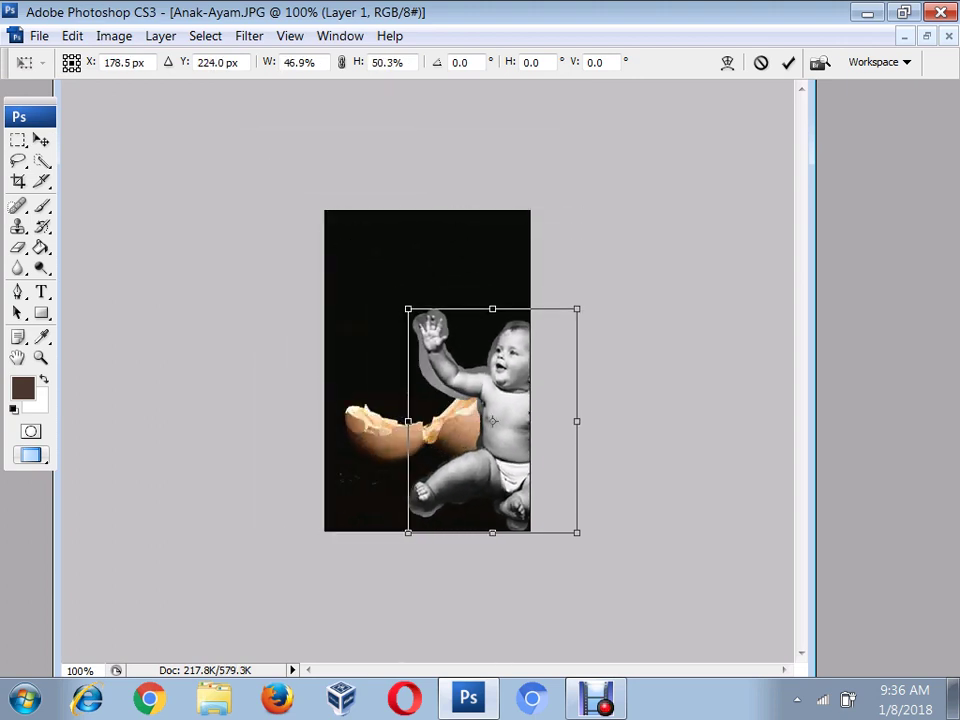
{"action": "mouse_move", "coordinate": [460, 460]}
{"action": "left_mouse_down"}
{"action": "mouse_move", "coordinate": [385, 362]}
{"action": "mouse_move", "coordinate": [392, 380]}
{"action": "left_mouse_up"}
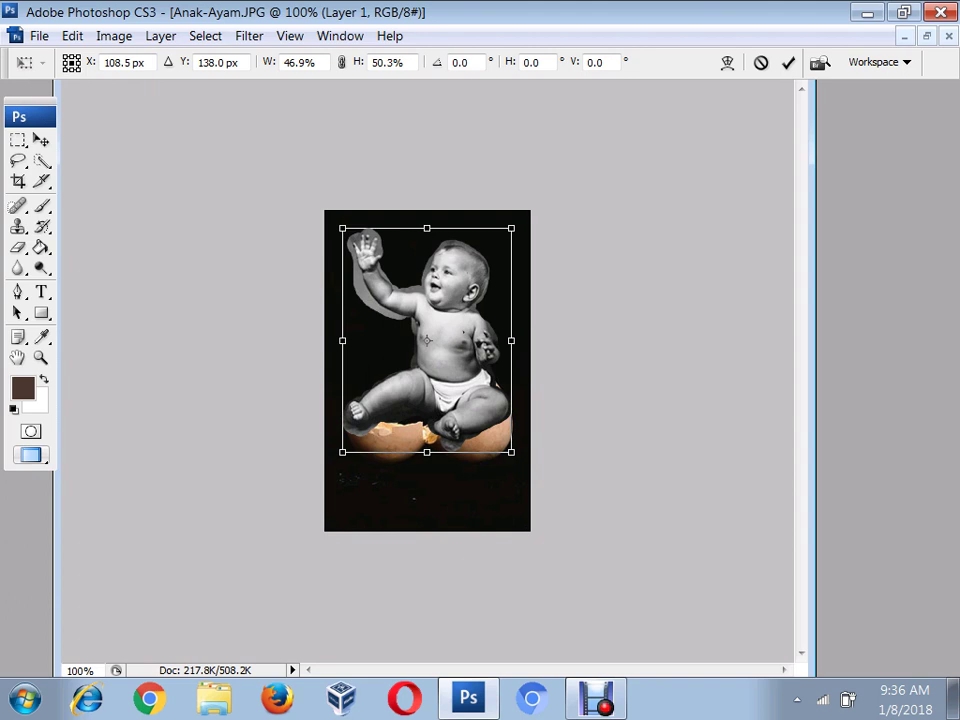
{"action": "left_click_drag", "start_coordinate": [342, 228], "coordinate": [368, 265]}
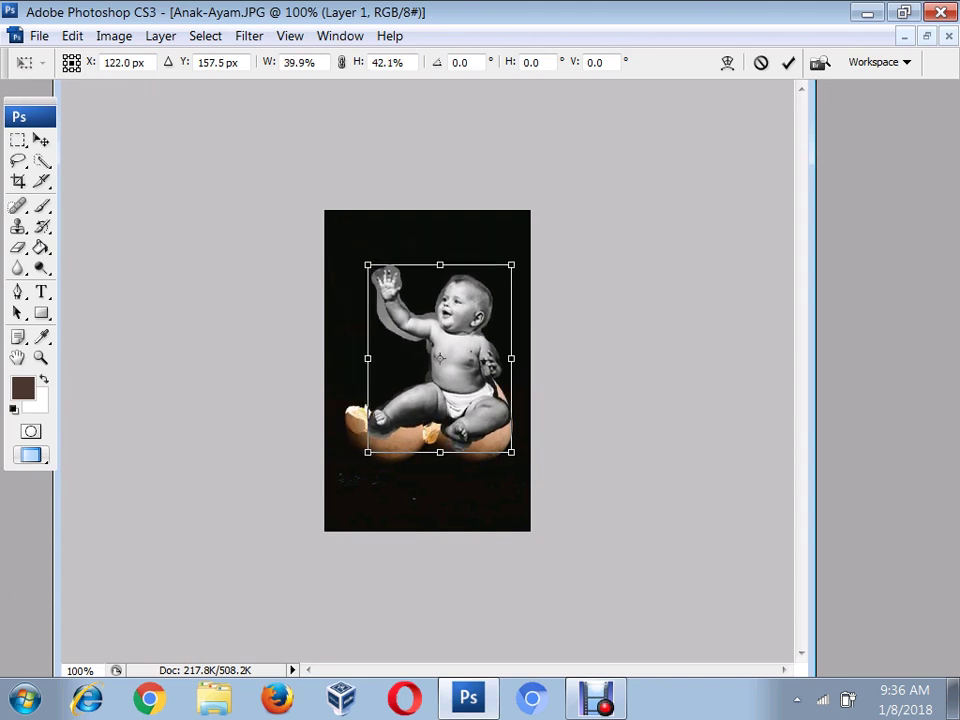
{"action": "left_click_drag", "start_coordinate": [440, 380], "coordinate": [429, 378]}
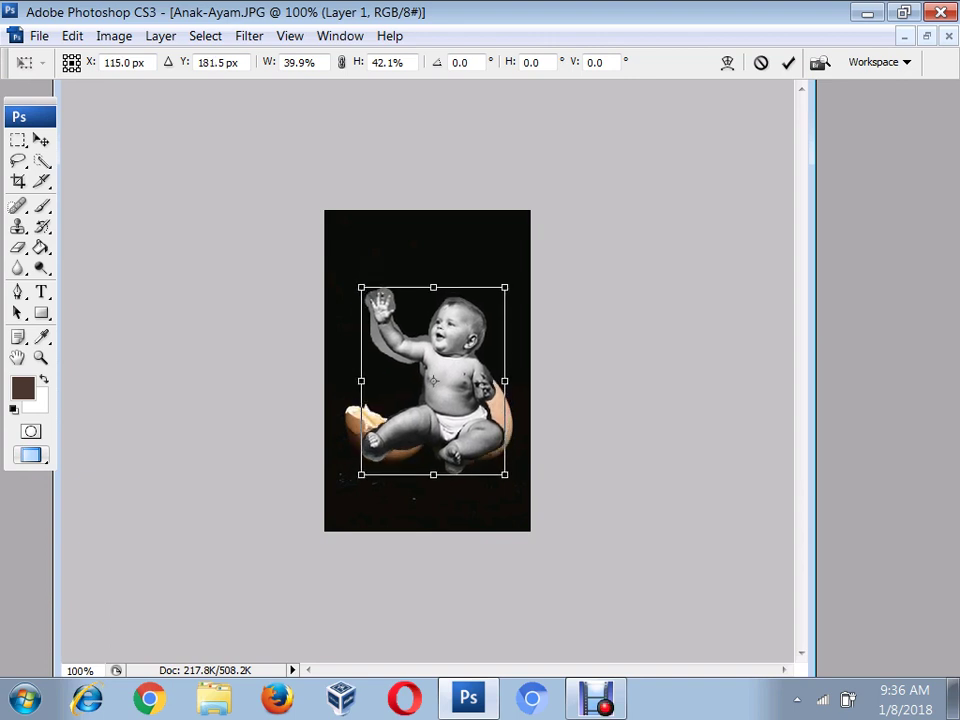
{"action": "left_click_drag", "start_coordinate": [430, 400], "coordinate": [428, 413]}
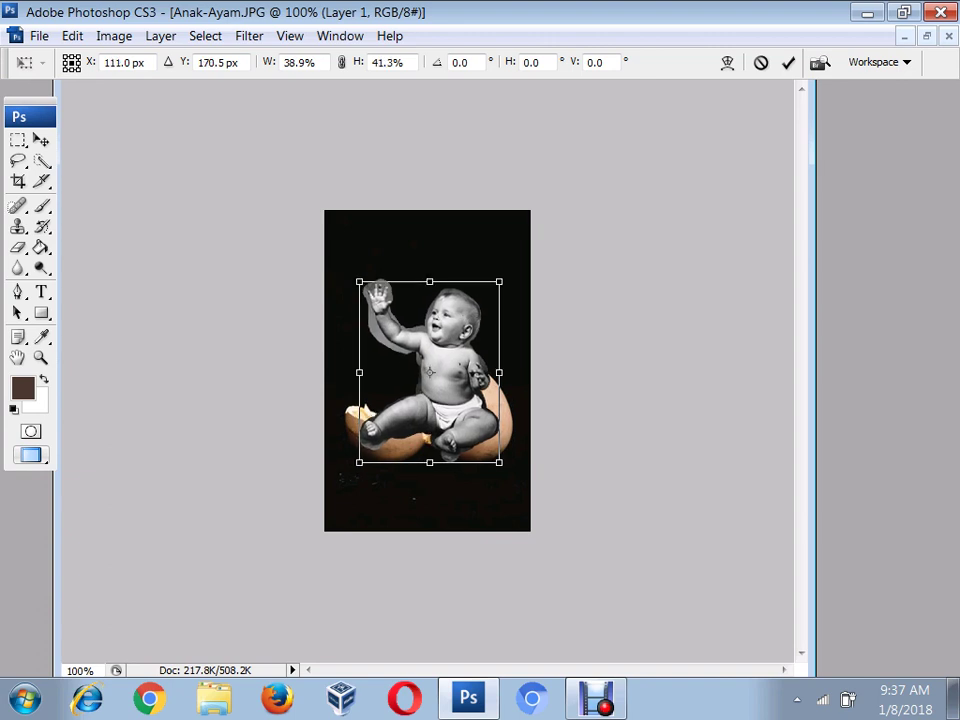
{"action": "left_click_drag", "start_coordinate": [356, 275], "coordinate": [372, 291]}
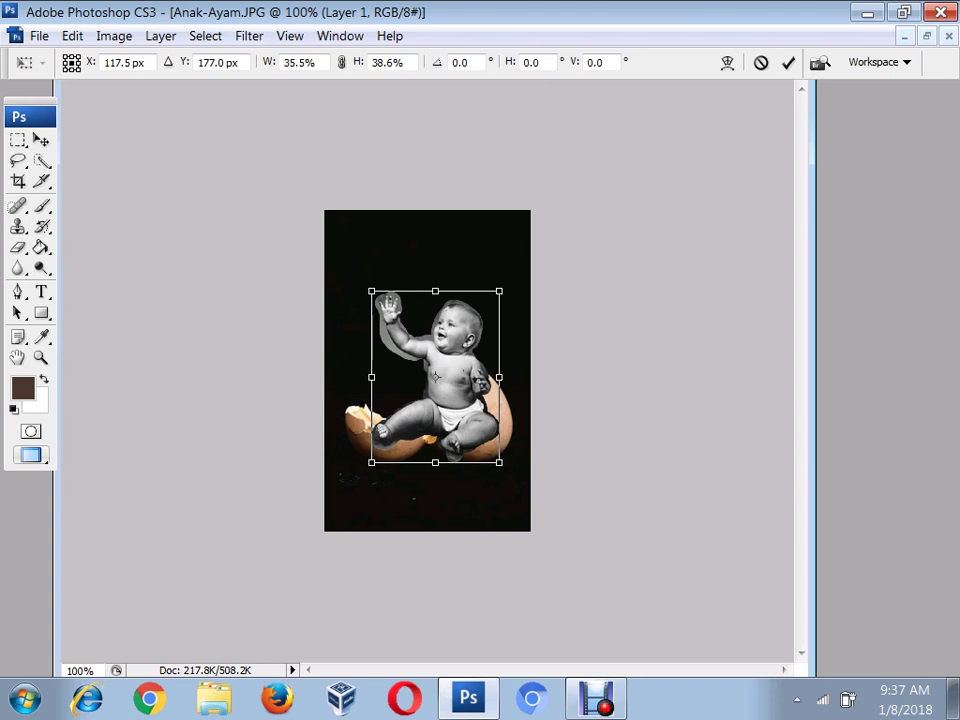
{"action": "key", "text": "Return"}
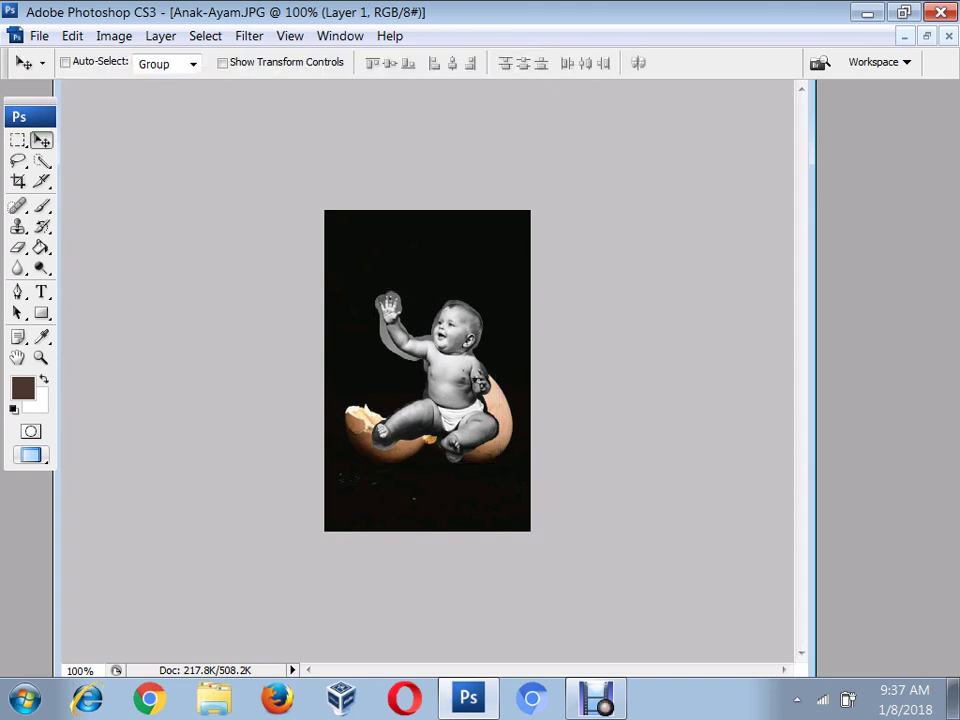
Zoom the view to 300% over the baby in the eggshell.
{"action": "key", "text": "z"}
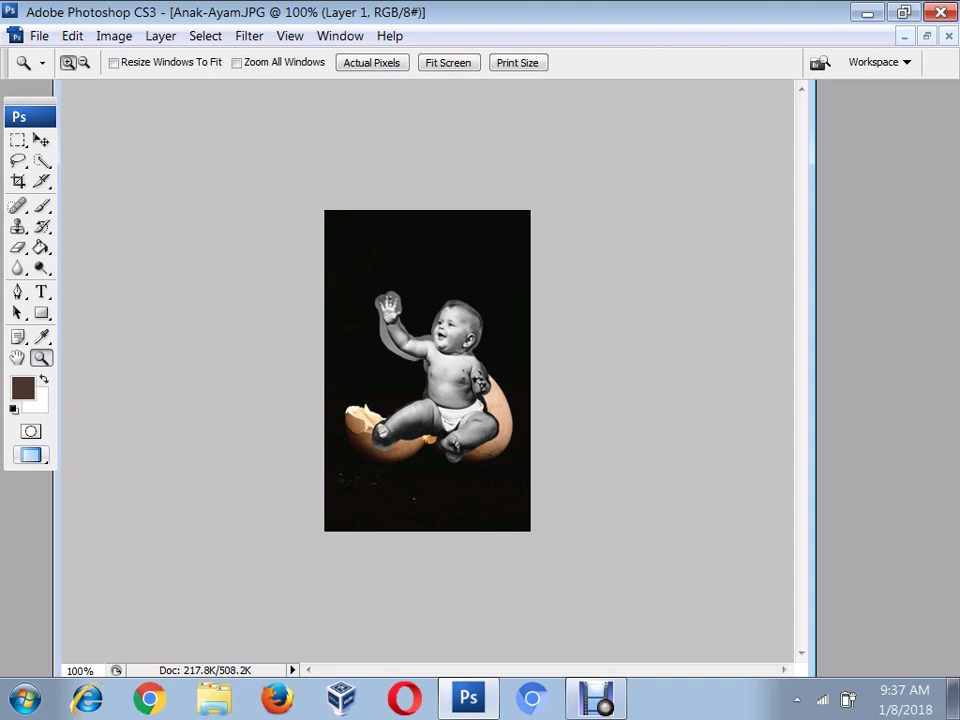
{"action": "left_click", "coordinate": [455, 531]}
{"action": "left_click_drag", "start_coordinate": [300, 182], "coordinate": [609, 621]}
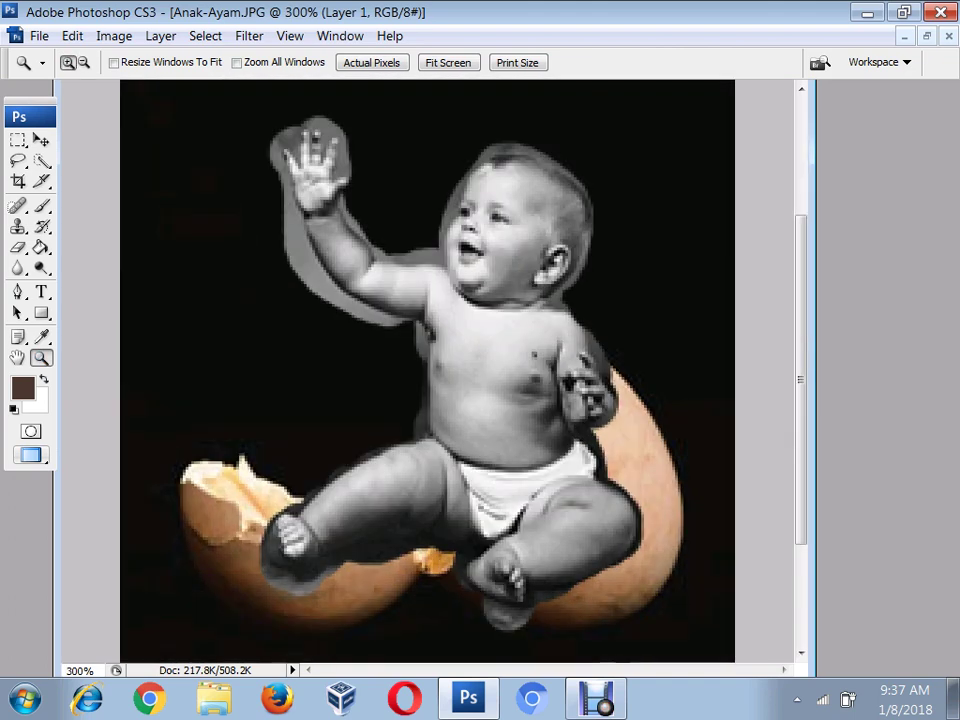
{"action": "scroll", "coordinate": [455, 531], "scroll_direction": "down", "scroll_amount": 3}
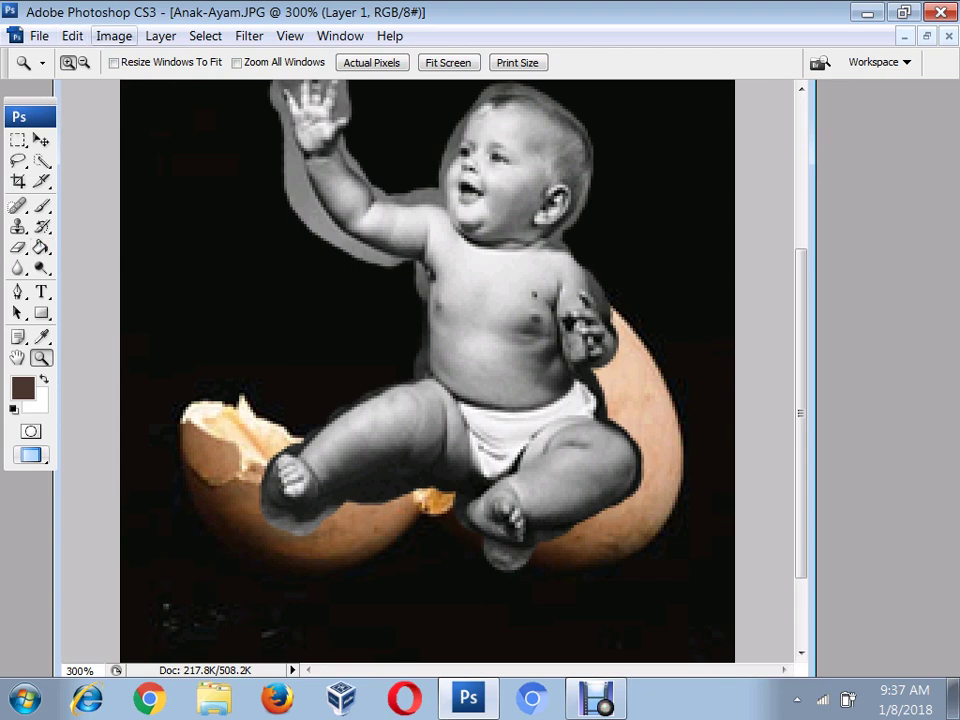
{"action": "left_click", "coordinate": [114, 35]}
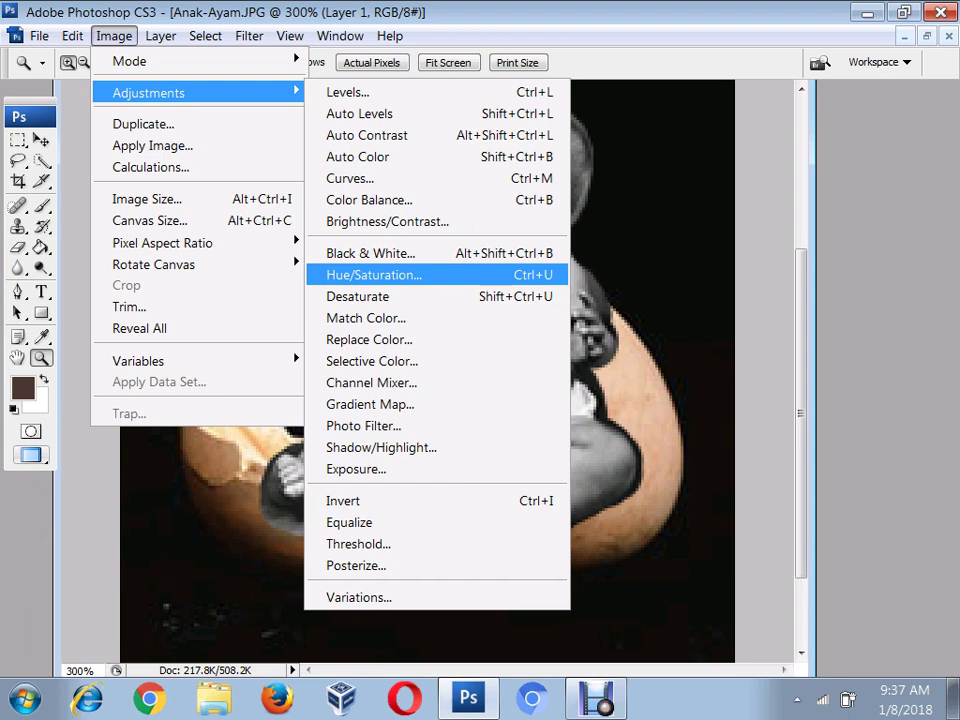
Apply Hue/Saturation with Colorize on, Hue 29 and Saturation 54 to Layer 1.
{"action": "left_click", "coordinate": [374, 274]}
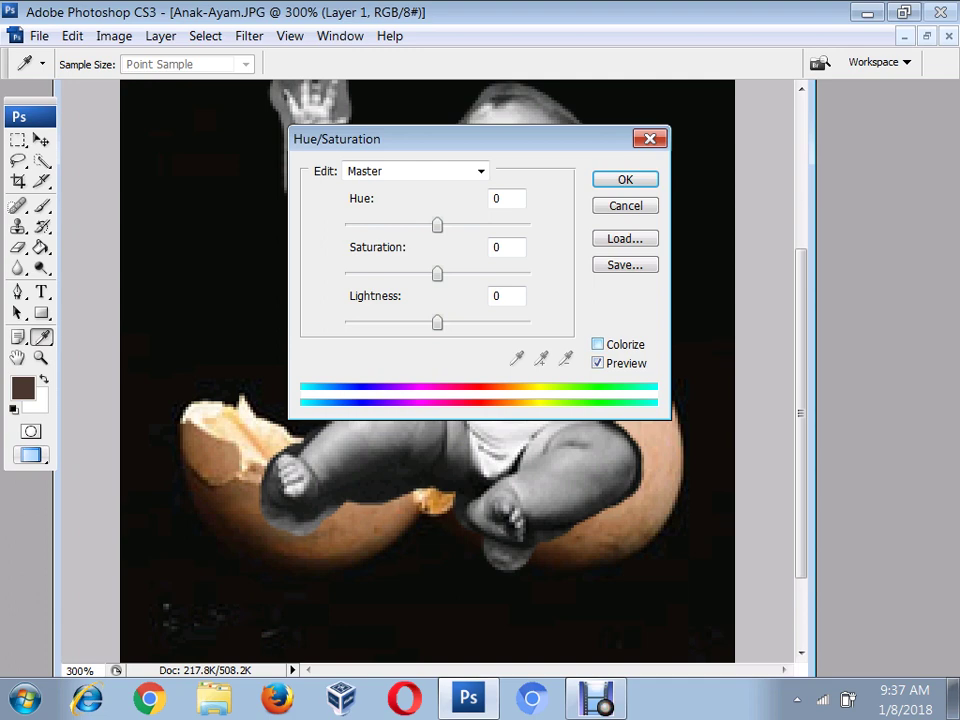
{"action": "left_click", "coordinate": [597, 344]}
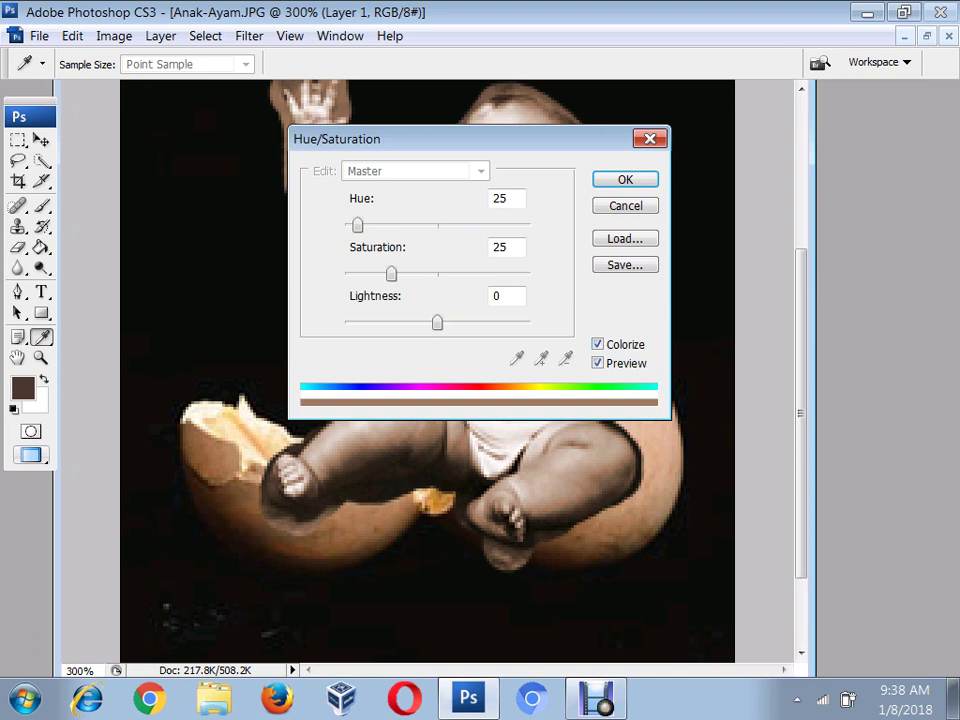
{"action": "left_click", "coordinate": [500, 198]}
{"action": "key", "text": "BackSpace"}
{"action": "type", "text": "9"}
{"action": "left_click", "coordinate": [505, 247]}
{"action": "key", "text": "BackSpace"}
{"action": "key", "text": "BackSpace"}
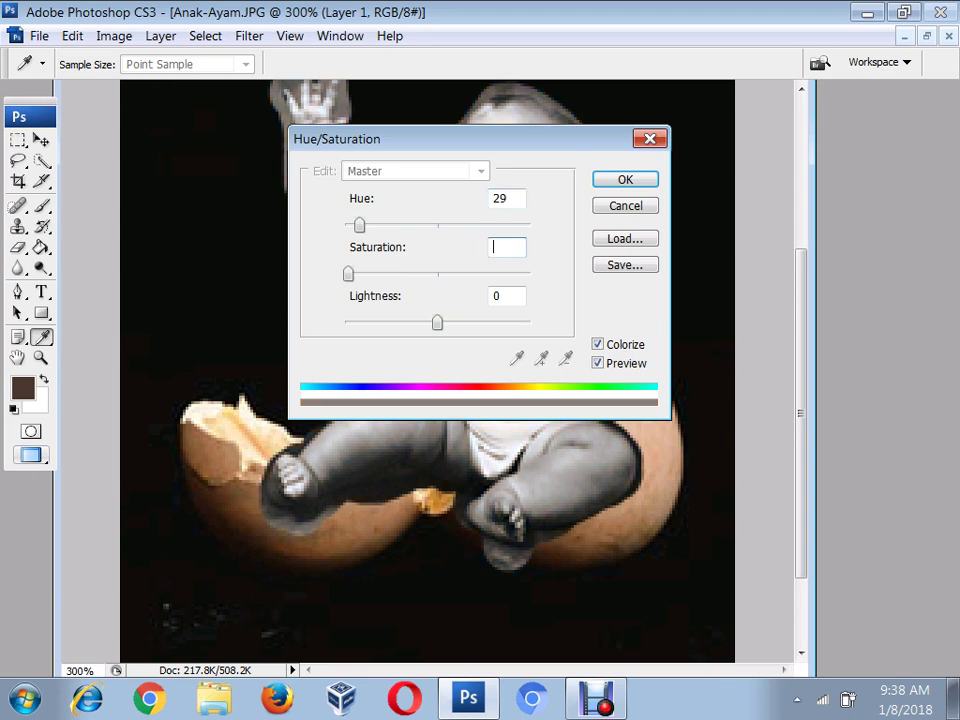
{"action": "type", "text": "54"}
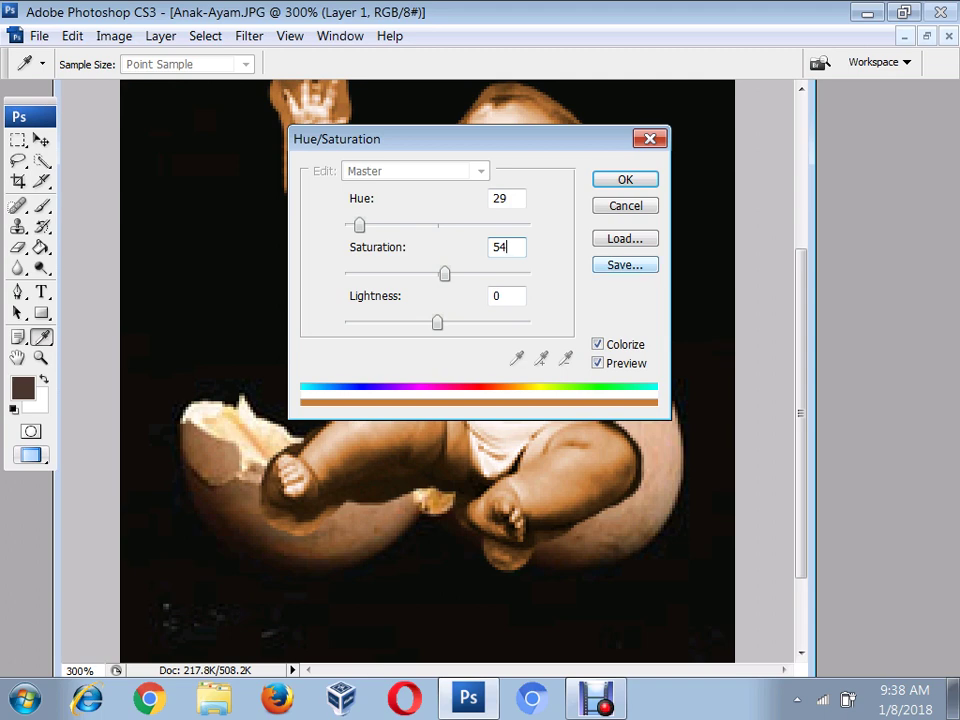
{"action": "key", "text": "Return"}
{"action": "key", "text": "z"}
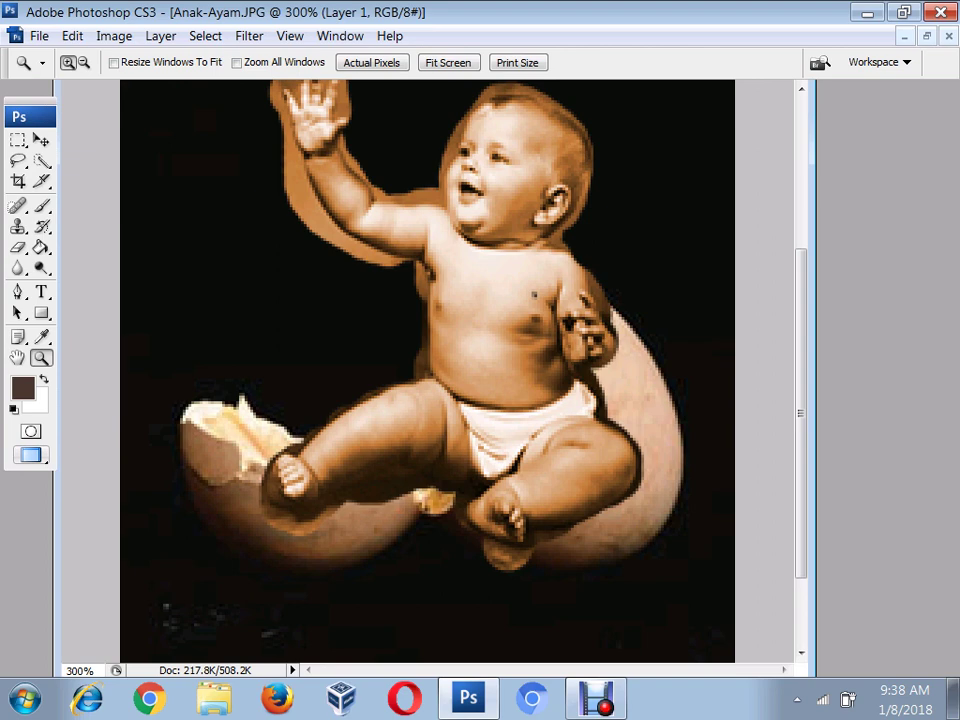
Add a white layer mask to Layer 1 and set black as the brush foreground colour.
{"action": "key", "text": "F7"}
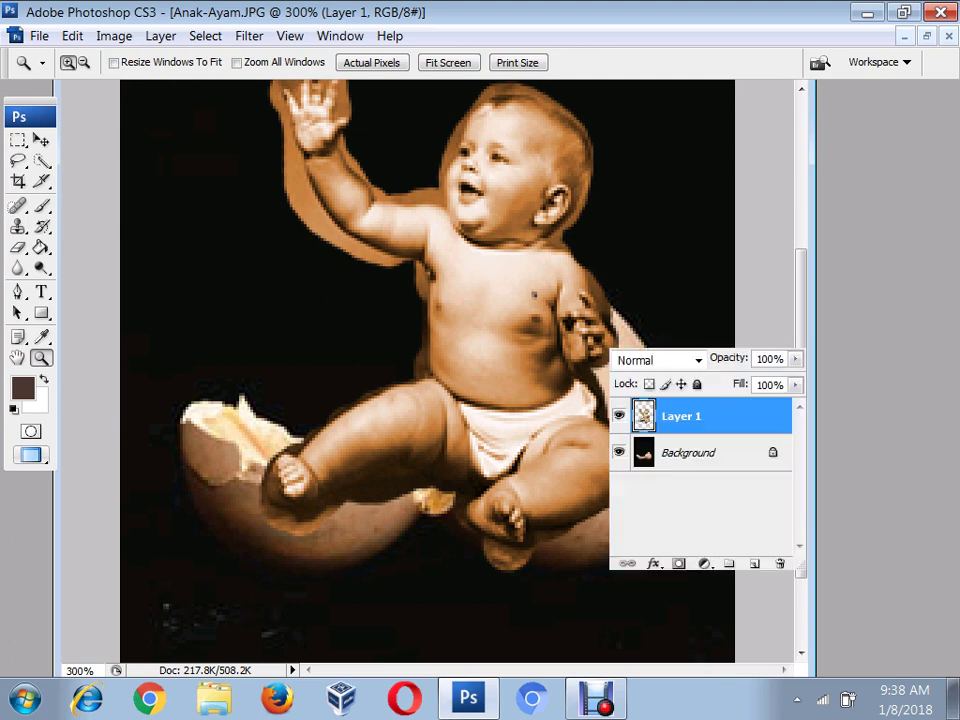
{"action": "left_click", "coordinate": [678, 563]}
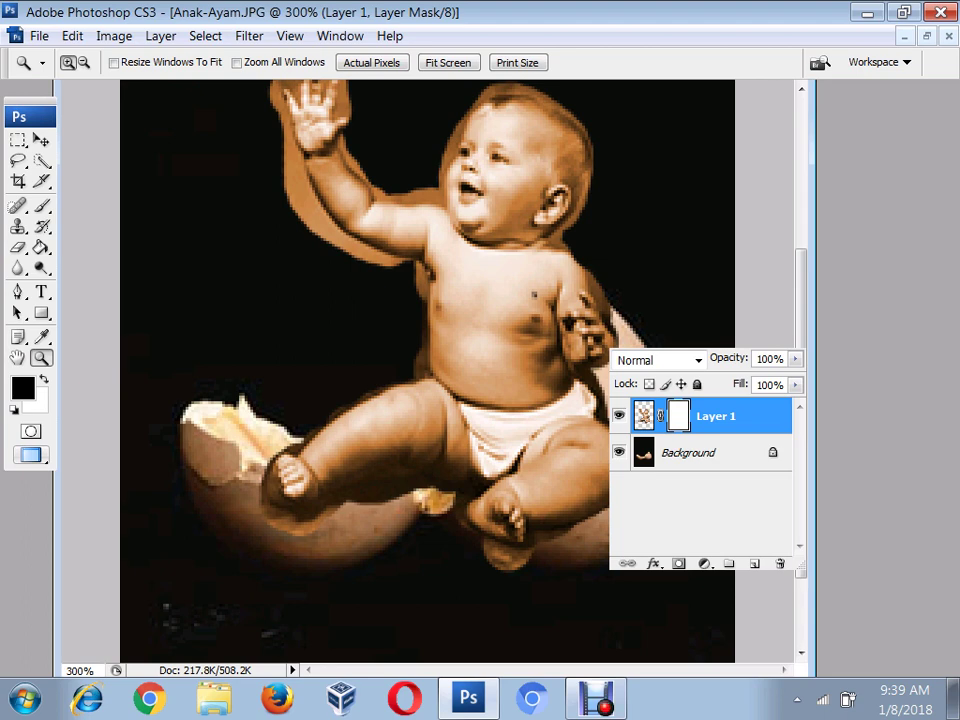
{"action": "key", "text": "b"}
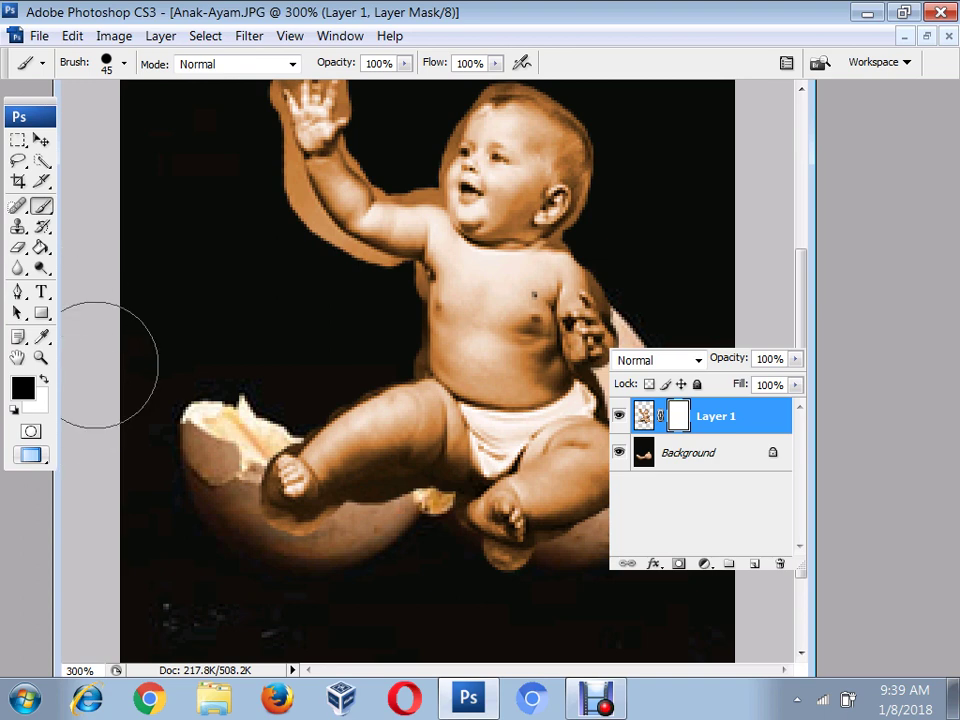
{"action": "left_click", "coordinate": [22, 388]}
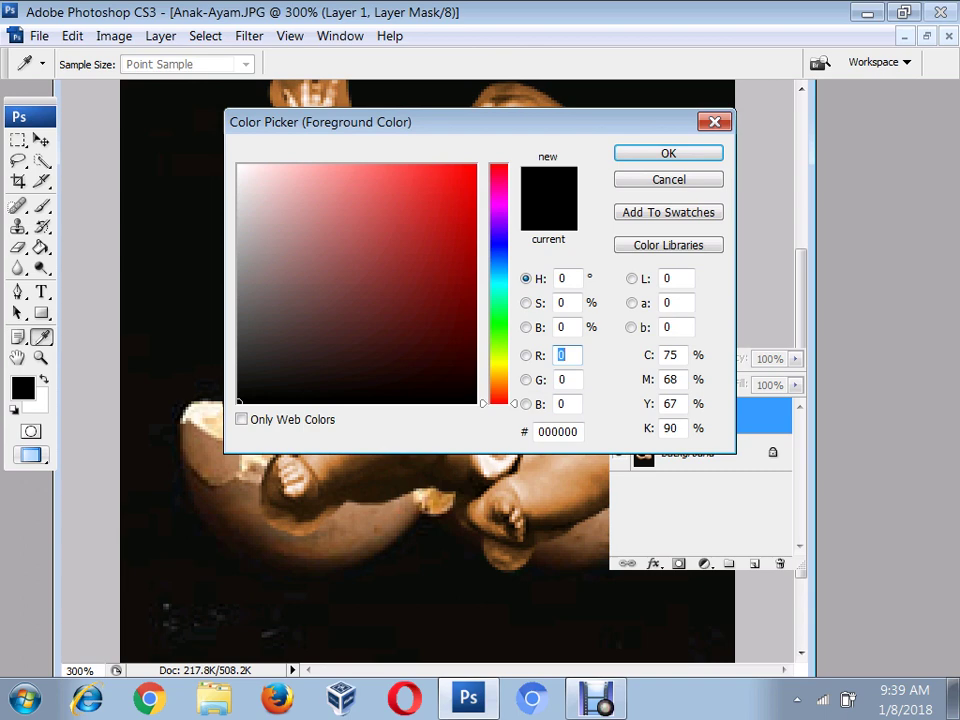
{"action": "left_click", "coordinate": [248, 394]}
{"action": "left_click", "coordinate": [668, 153]}
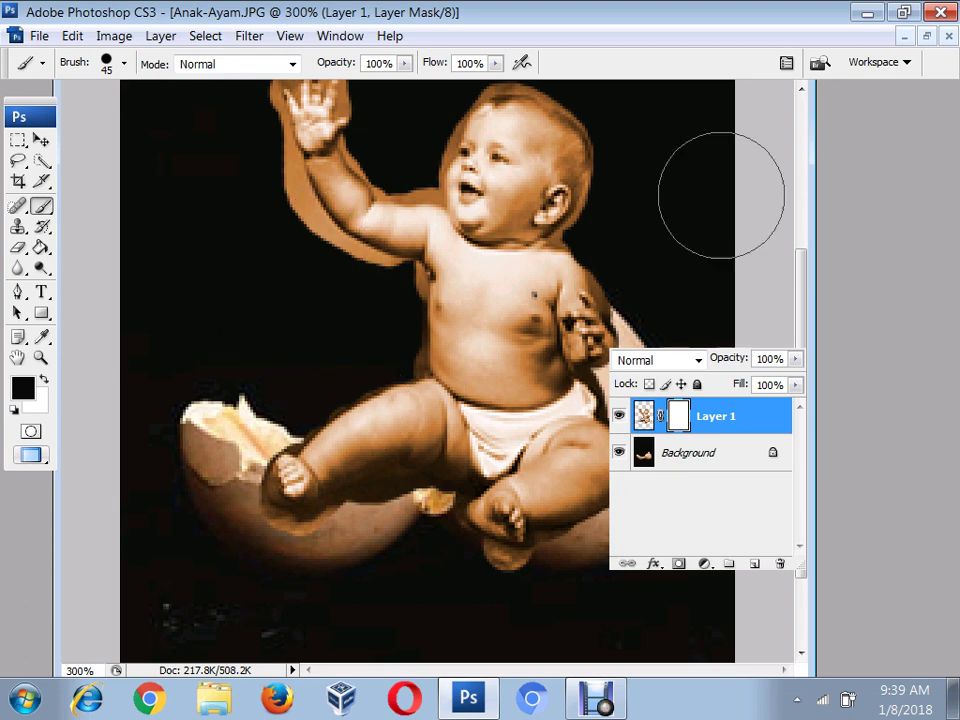
Paint black on Layer 1's mask with a size-20 brush over the right knee, lower leg and foot.
{"action": "key", "text": "F7"}
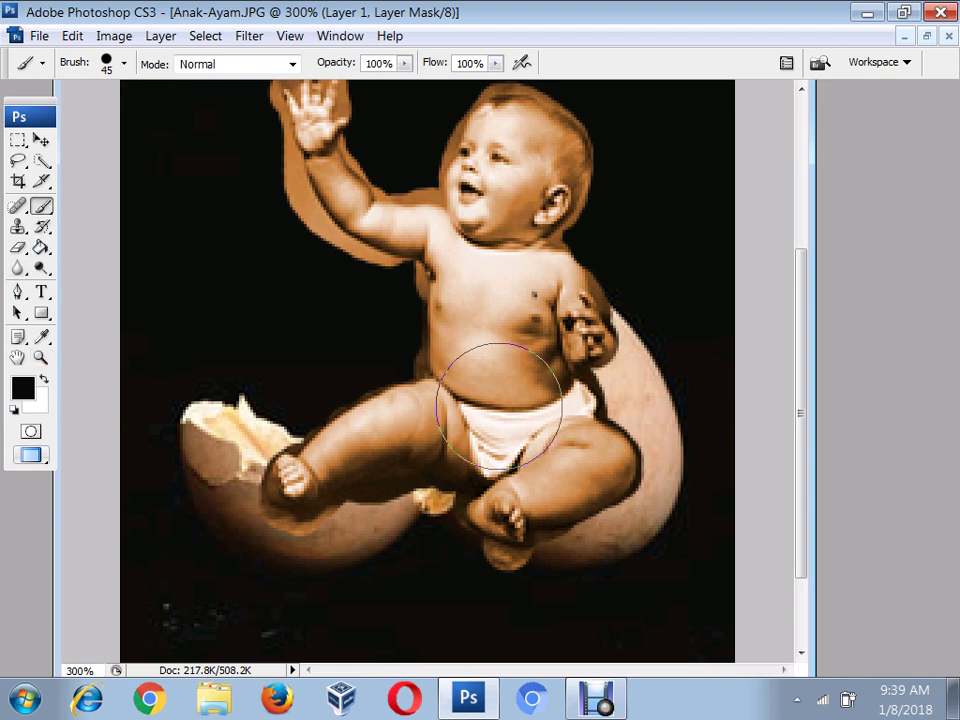
{"action": "key", "text": "bracketleft"}
{"action": "key", "text": "bracketleft"}
{"action": "key", "text": "bracketleft"}
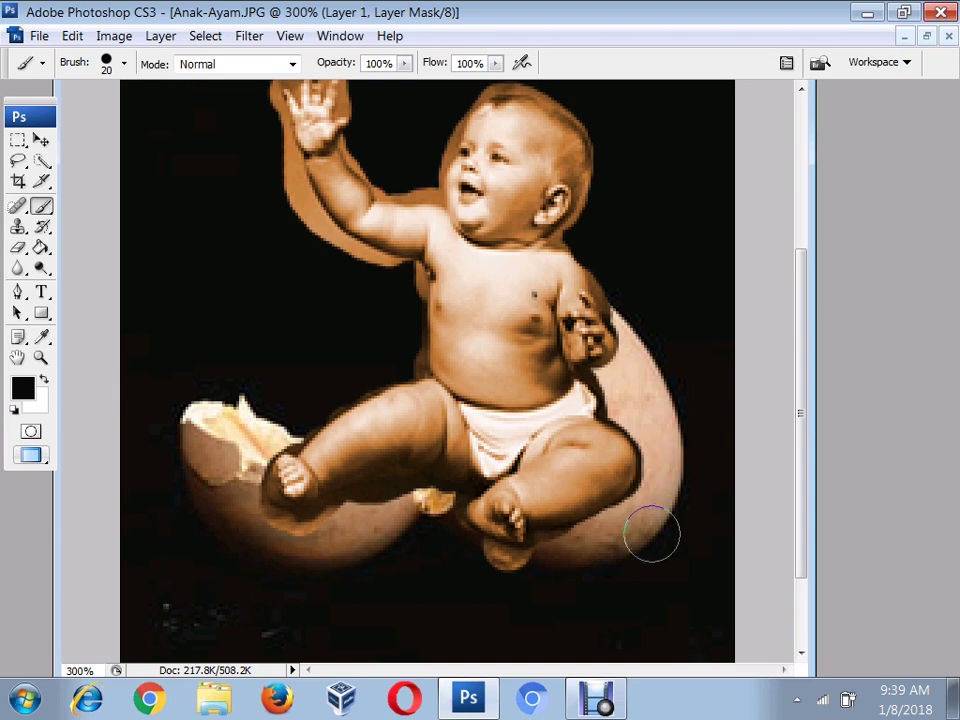
{"action": "mouse_move", "coordinate": [652, 440]}
{"action": "left_mouse_down"}
{"action": "mouse_move", "coordinate": [619, 476]}
{"action": "mouse_move", "coordinate": [635, 436]}
{"action": "left_mouse_up"}
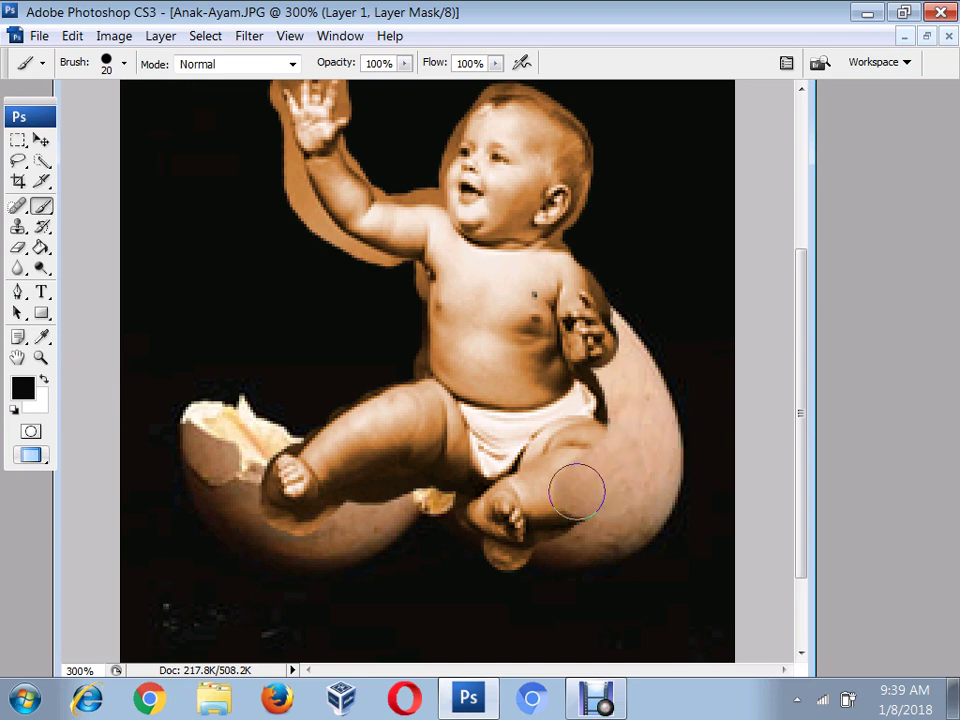
{"action": "left_click_drag", "start_coordinate": [576, 491], "coordinate": [510, 530]}
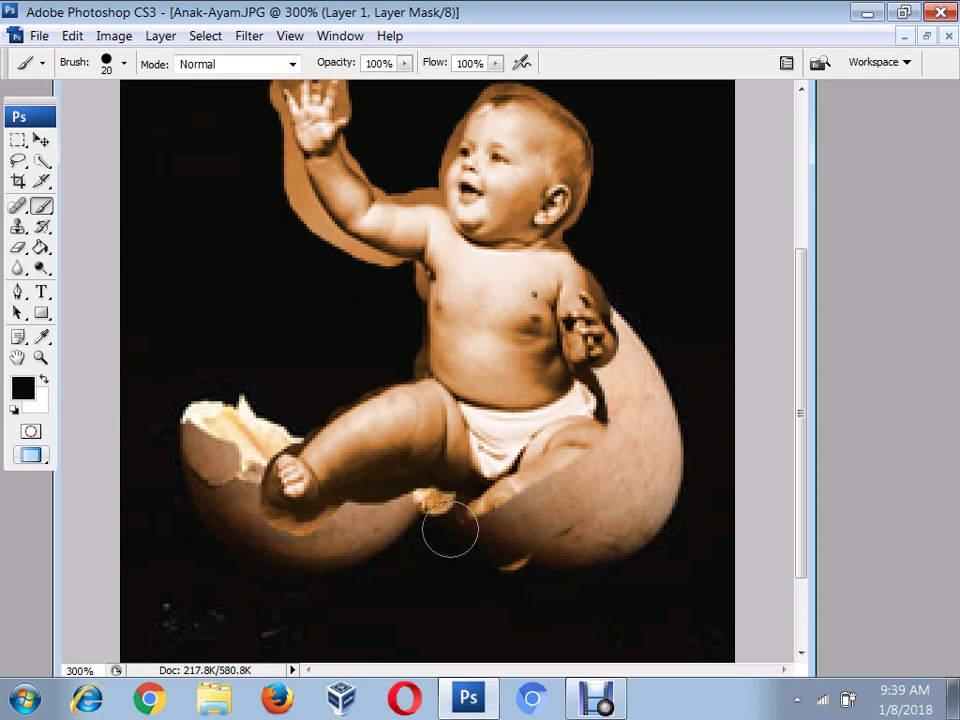
{"action": "mouse_move", "coordinate": [448, 527]}
{"action": "left_mouse_down"}
{"action": "mouse_move", "coordinate": [508, 533]}
{"action": "mouse_move", "coordinate": [486, 559]}
{"action": "mouse_move", "coordinate": [439, 549]}
{"action": "mouse_move", "coordinate": [459, 527]}
{"action": "left_mouse_up"}
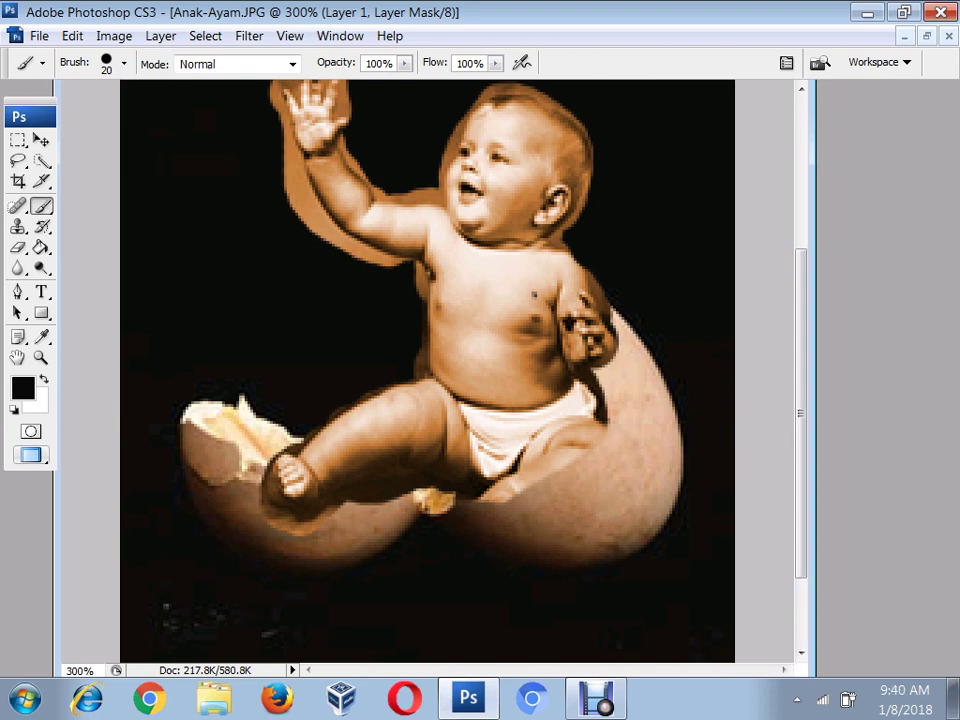
{"action": "key", "text": "F7"}
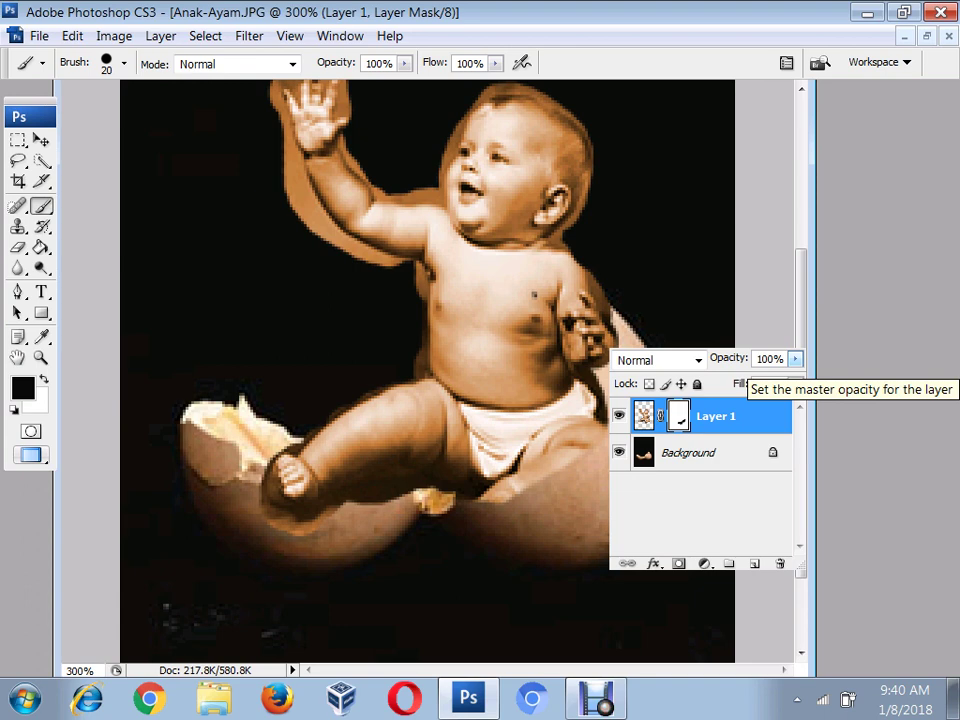
Lower Layer 1's opacity so the eggshell shows through the baby.
{"action": "left_click", "coordinate": [795, 358]}
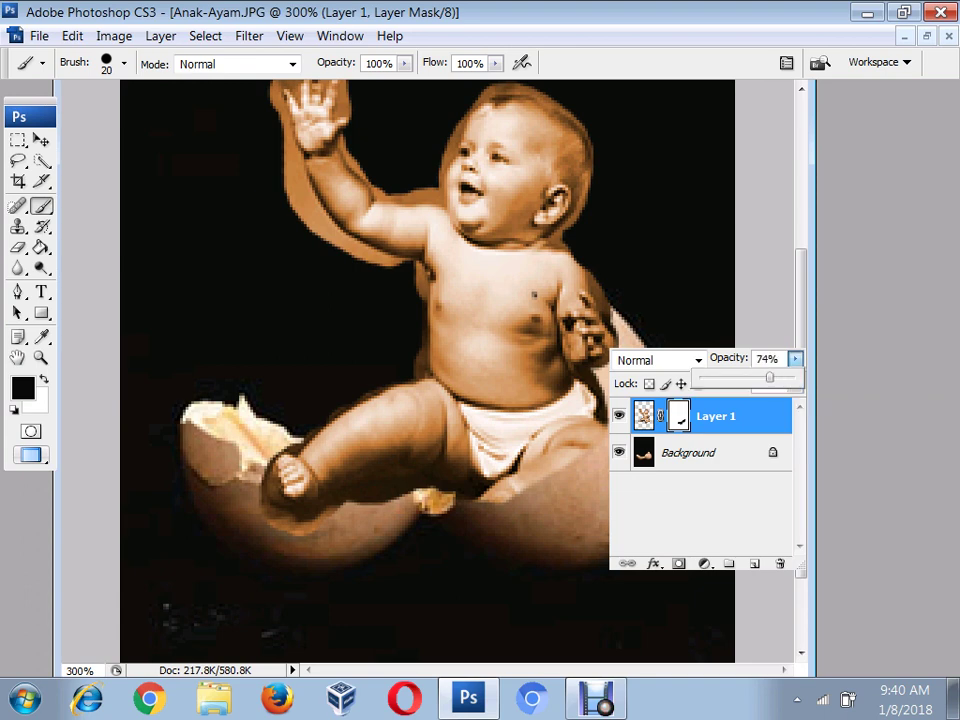
{"action": "left_click_drag", "start_coordinate": [769, 377], "coordinate": [752, 377]}
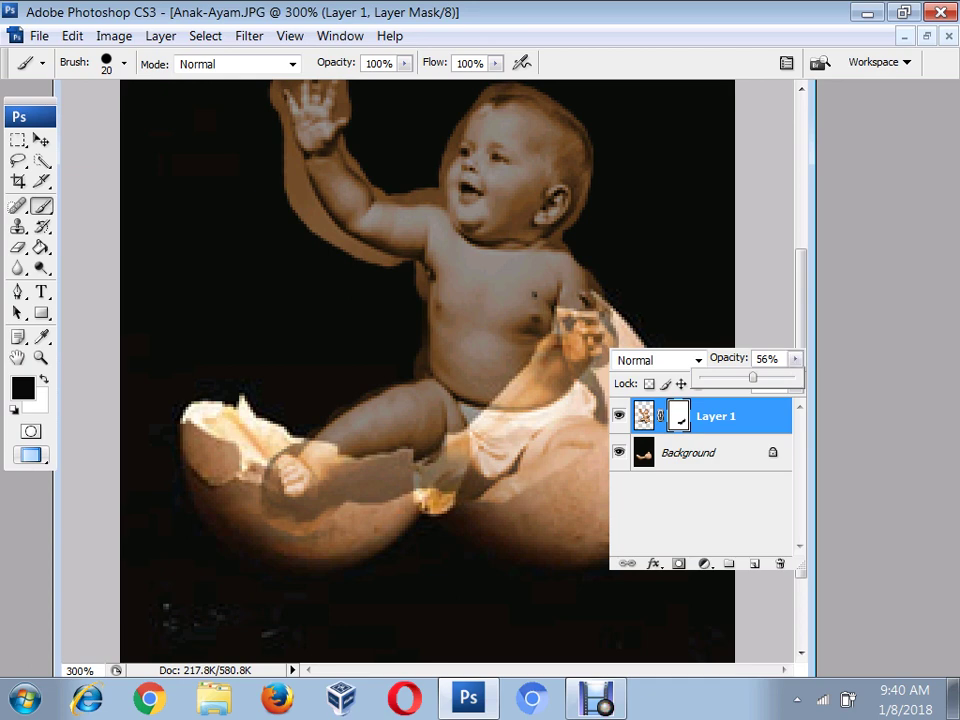
{"action": "left_click", "coordinate": [664, 493]}
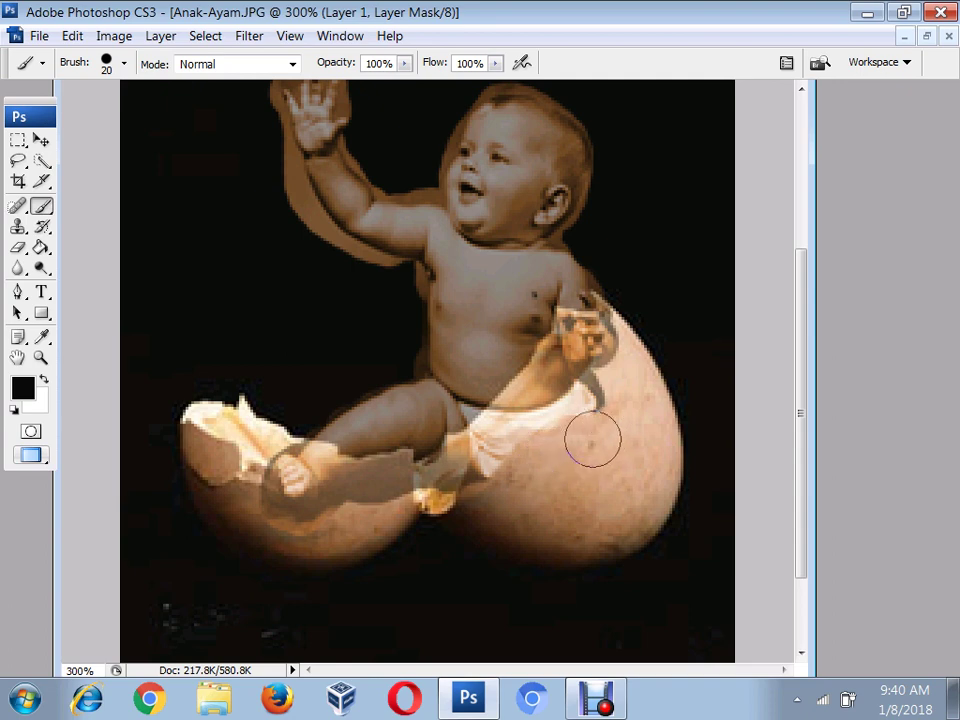
Mask along the egg rims with brushes sized 9 and 15 so the shell covers the diaper and legs.
{"action": "left_click_drag", "start_coordinate": [574, 429], "coordinate": [619, 349]}
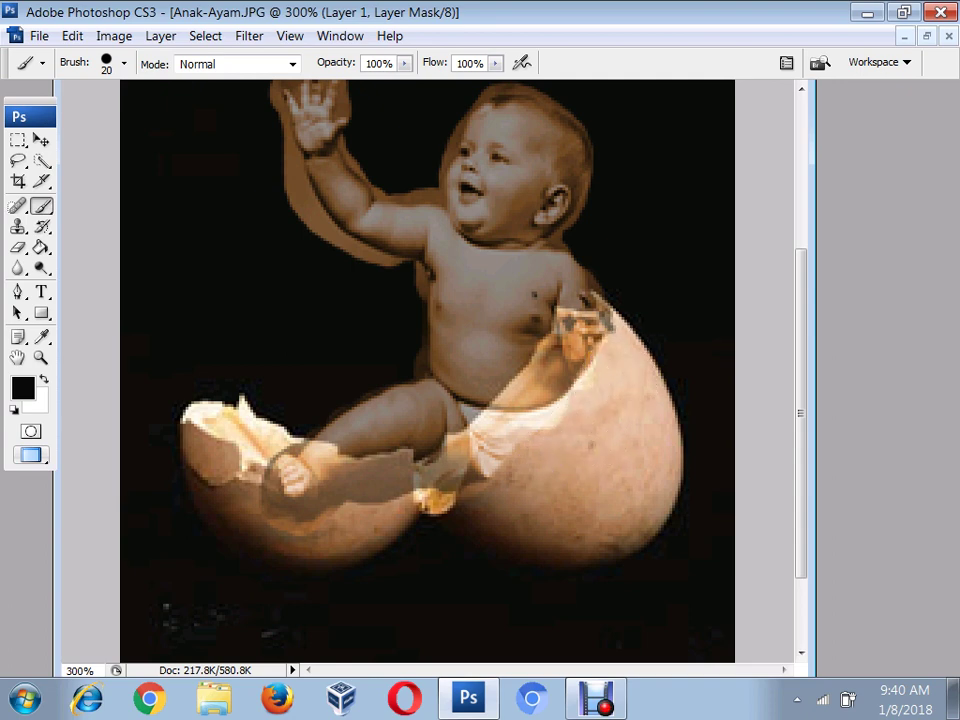
{"action": "mouse_move", "coordinate": [617, 392]}
{"action": "left_mouse_down"}
{"action": "mouse_move", "coordinate": [557, 465]}
{"action": "mouse_move", "coordinate": [600, 420]}
{"action": "mouse_move", "coordinate": [632, 314]}
{"action": "left_mouse_up"}
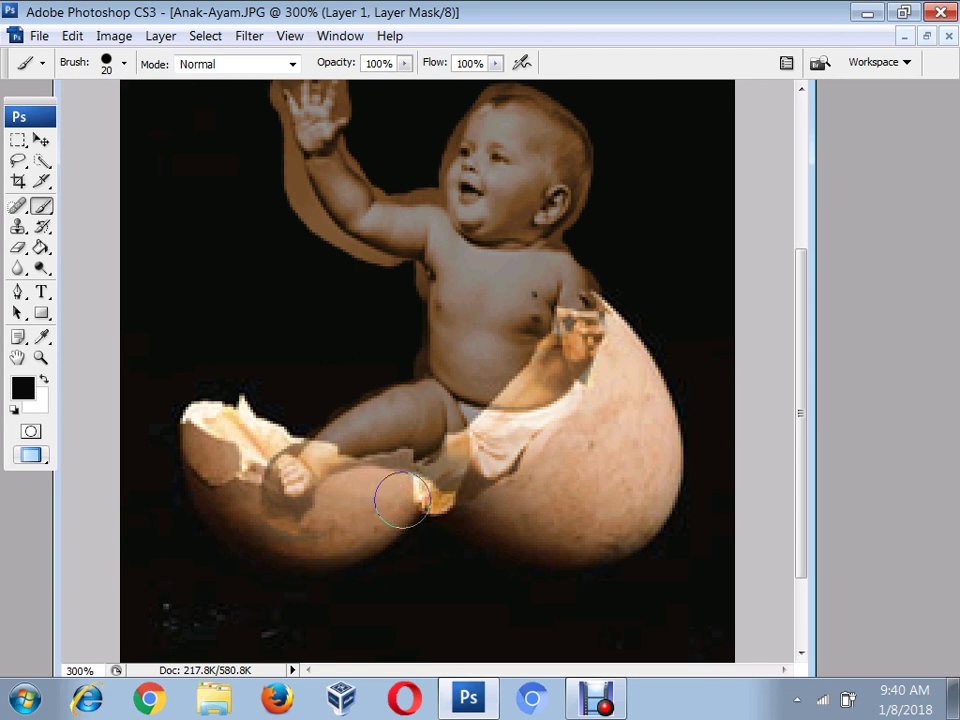
{"action": "mouse_move", "coordinate": [402, 497]}
{"action": "left_mouse_down"}
{"action": "mouse_move", "coordinate": [279, 489]}
{"action": "mouse_move", "coordinate": [293, 499]}
{"action": "mouse_move", "coordinate": [274, 486]}
{"action": "mouse_move", "coordinate": [268, 460]}
{"action": "mouse_move", "coordinate": [328, 503]}
{"action": "mouse_move", "coordinate": [253, 456]}
{"action": "mouse_move", "coordinate": [348, 503]}
{"action": "mouse_move", "coordinate": [396, 499]}
{"action": "left_mouse_up"}
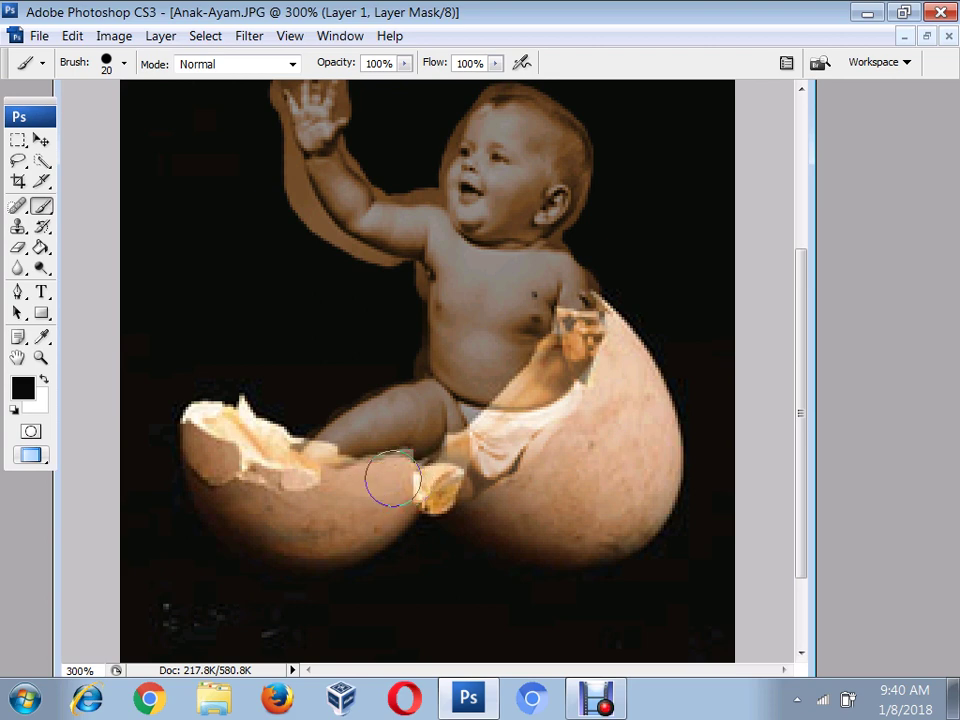
{"action": "key", "text": "bracketleft"}
{"action": "key", "text": "bracketleft"}
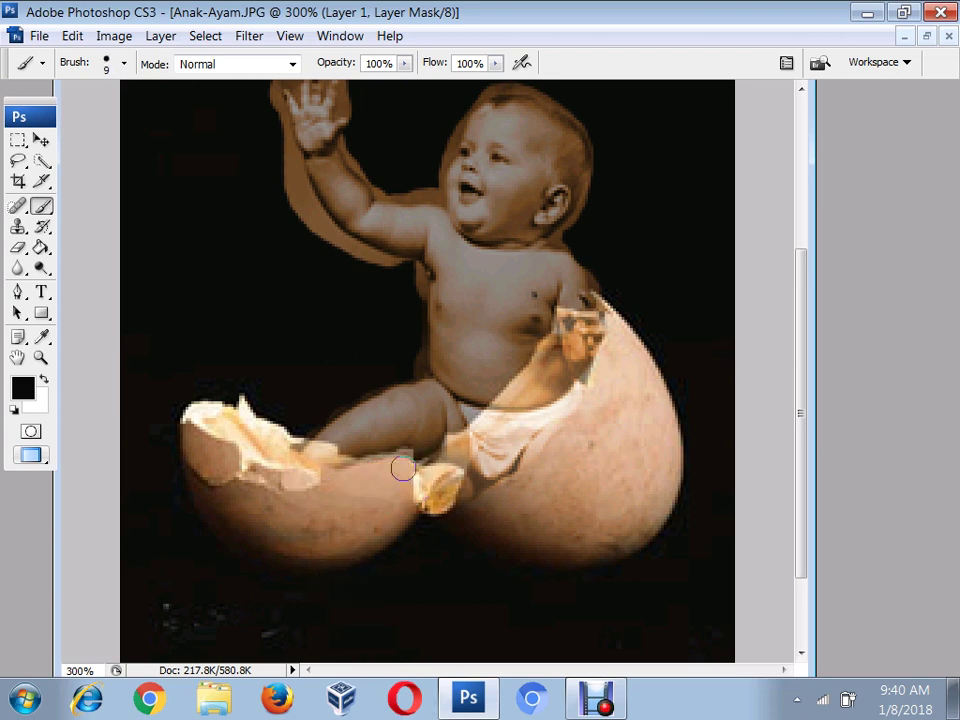
{"action": "left_click_drag", "start_coordinate": [436, 489], "coordinate": [457, 456]}
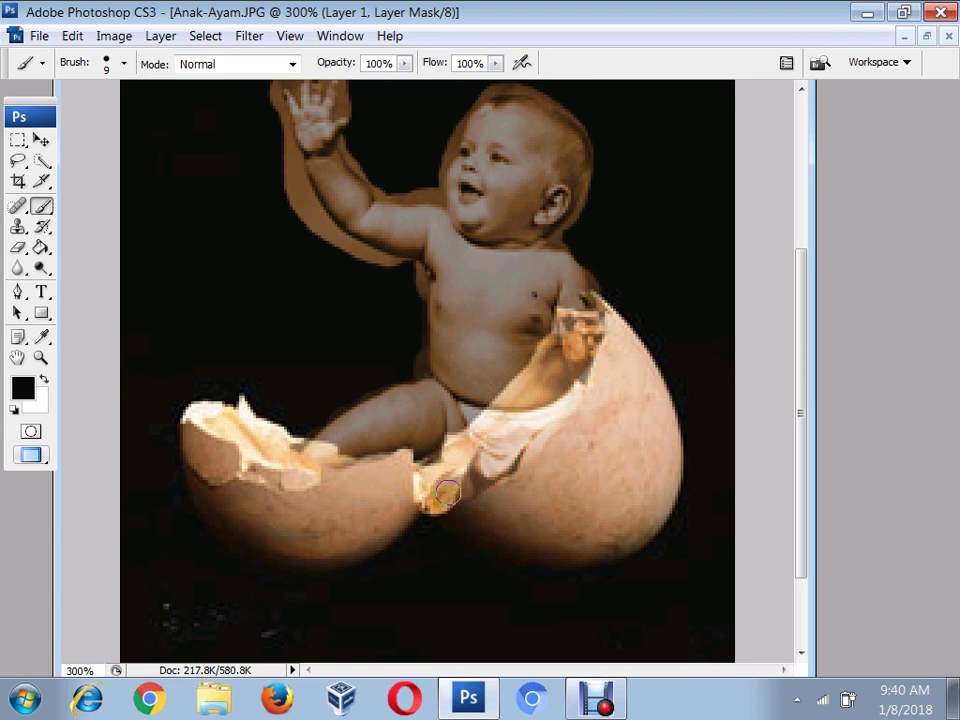
{"action": "left_click_drag", "start_coordinate": [425, 505], "coordinate": [506, 437]}
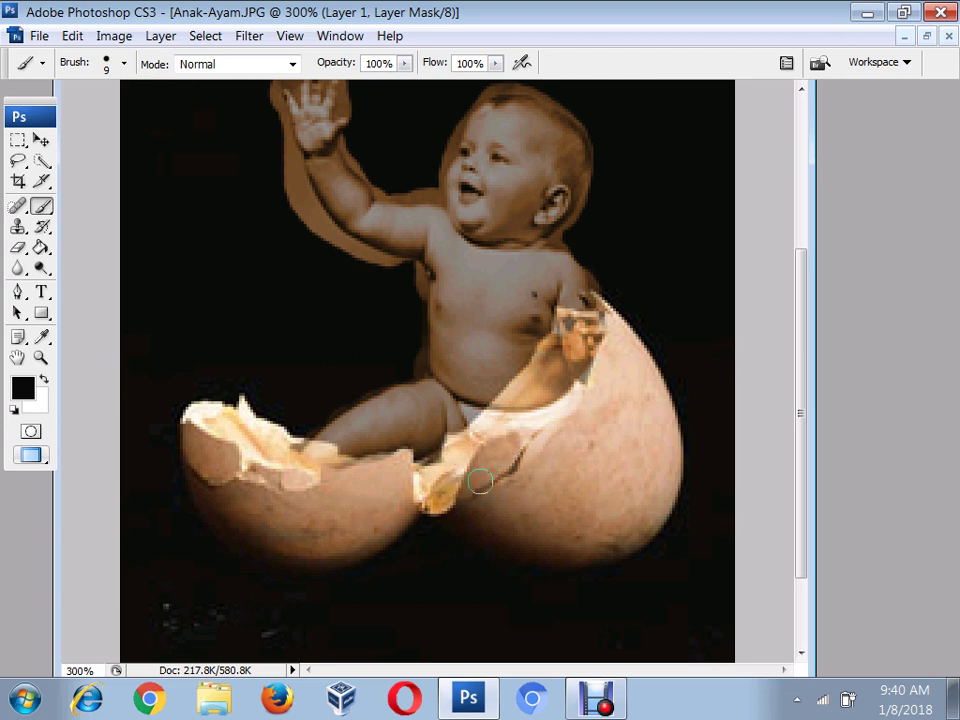
{"action": "key", "text": "bracketright"}
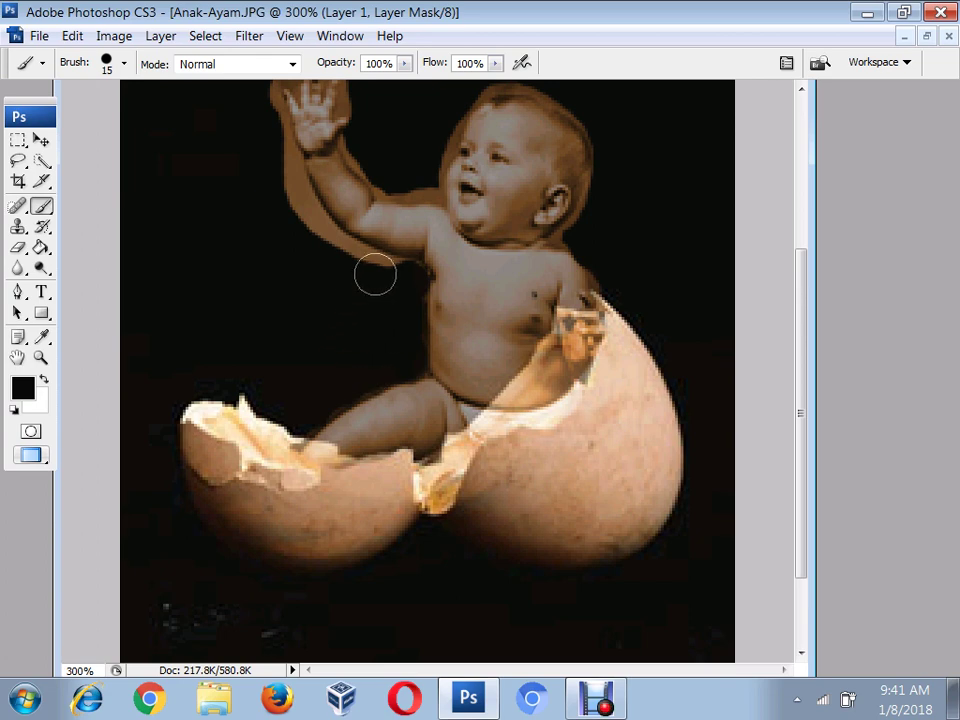
Paint black on the mask along the raised arm's left edge to remove the brown fringe.
{"action": "mouse_move", "coordinate": [349, 267]}
{"action": "left_mouse_down"}
{"action": "mouse_move", "coordinate": [300, 210]}
{"action": "mouse_move", "coordinate": [260, 102]}
{"action": "left_mouse_up"}
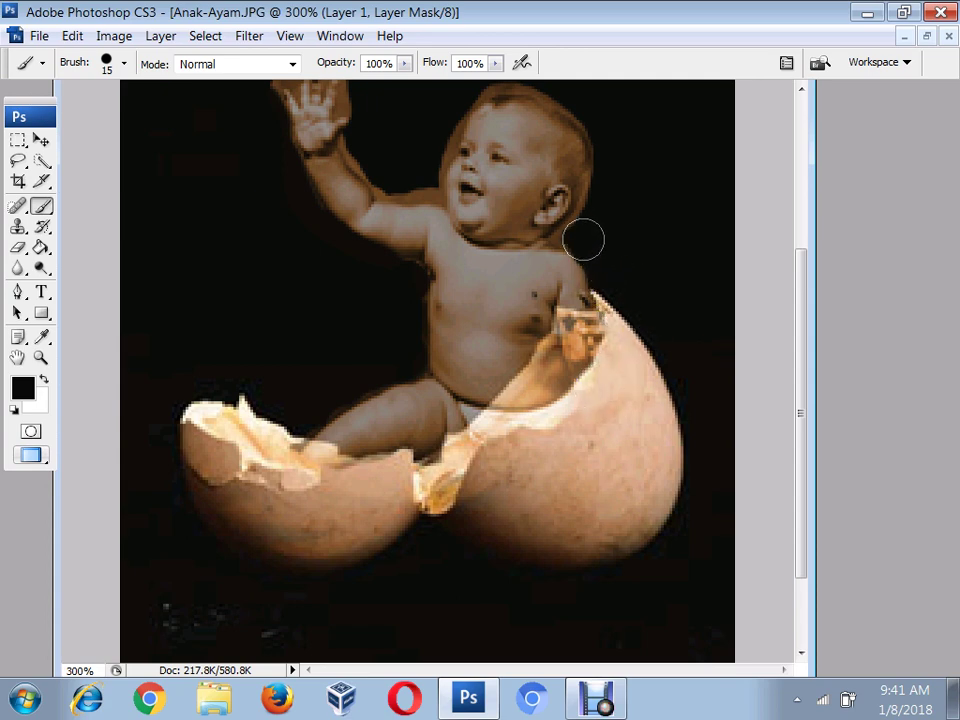
{"action": "scroll", "coordinate": [432, 176], "scroll_direction": "up", "scroll_amount": 2}
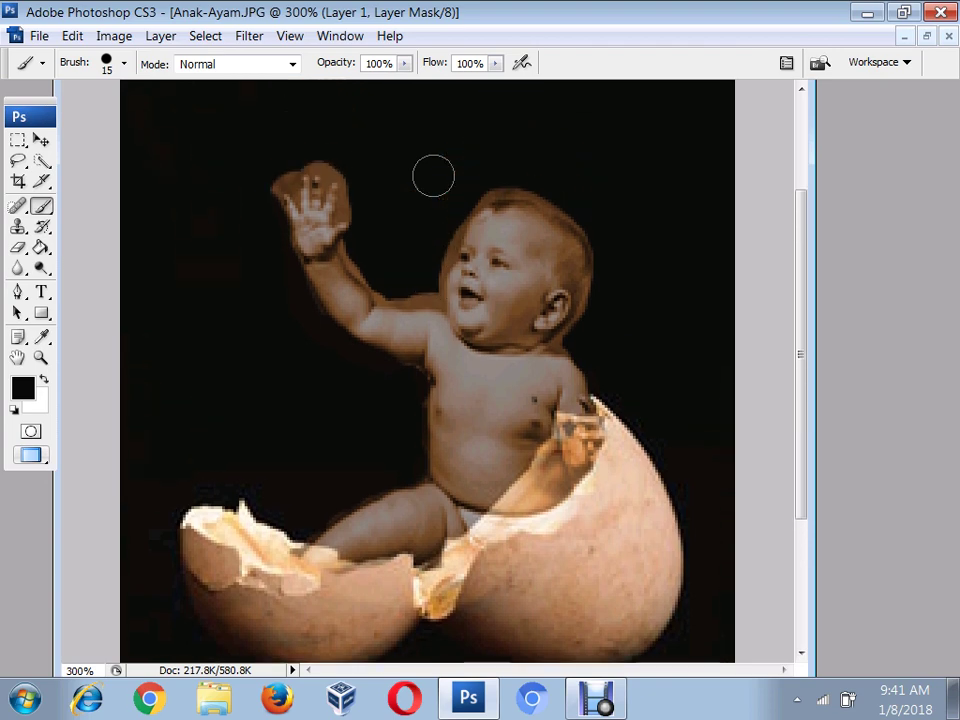
At 600% zoom, mask the fringe around the raised hand and shoulder with a 4 px brush.
{"action": "key", "text": "z"}
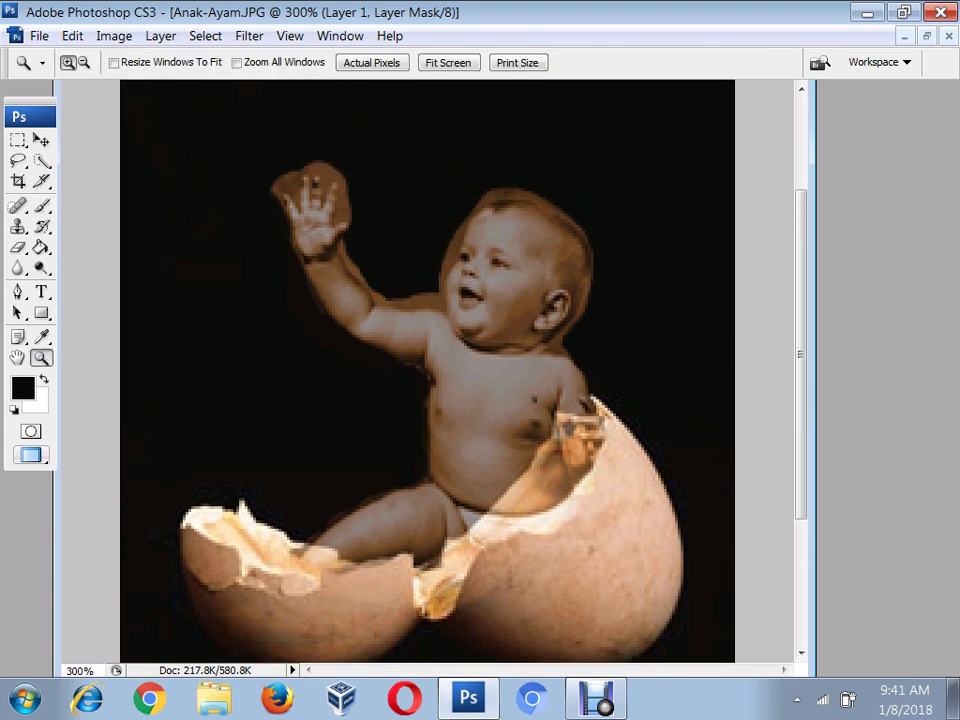
{"action": "key", "text": "ctrl+minus"}
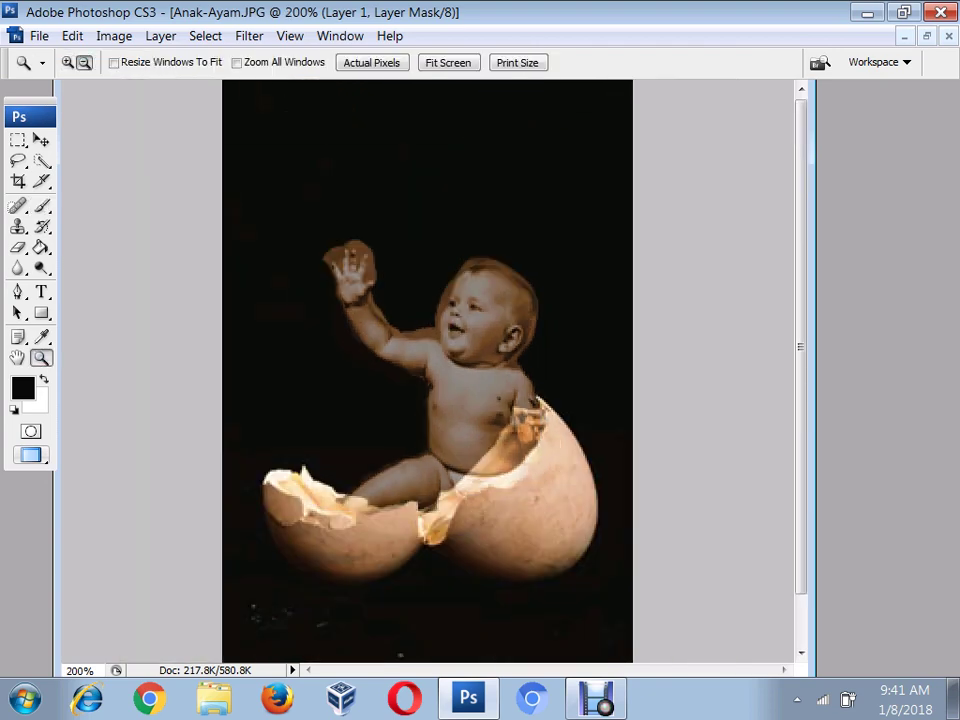
{"action": "key", "text": "ctrl+plus"}
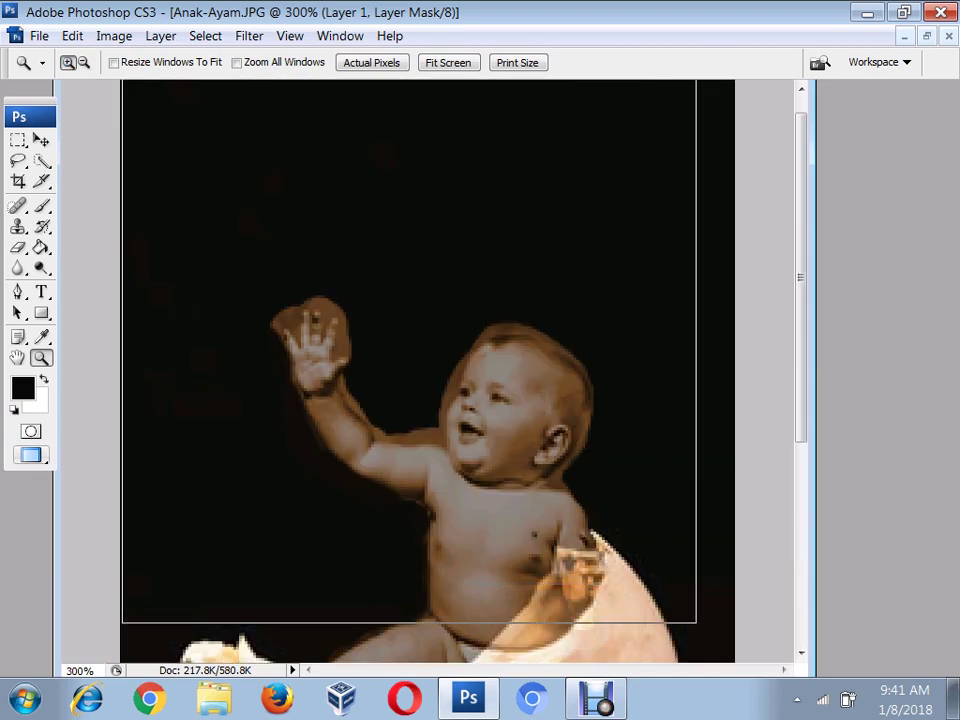
{"action": "key", "text": "ctrl+plus"}
{"action": "key", "text": "ctrl+plus"}
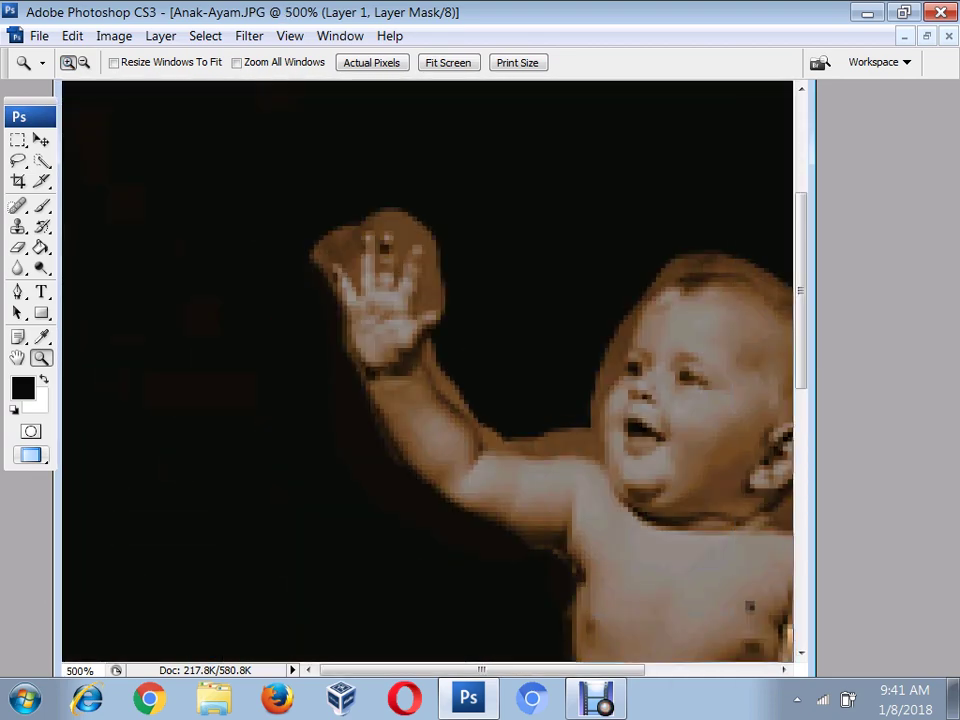
{"action": "key", "text": "ctrl+plus"}
{"action": "key", "text": "b"}
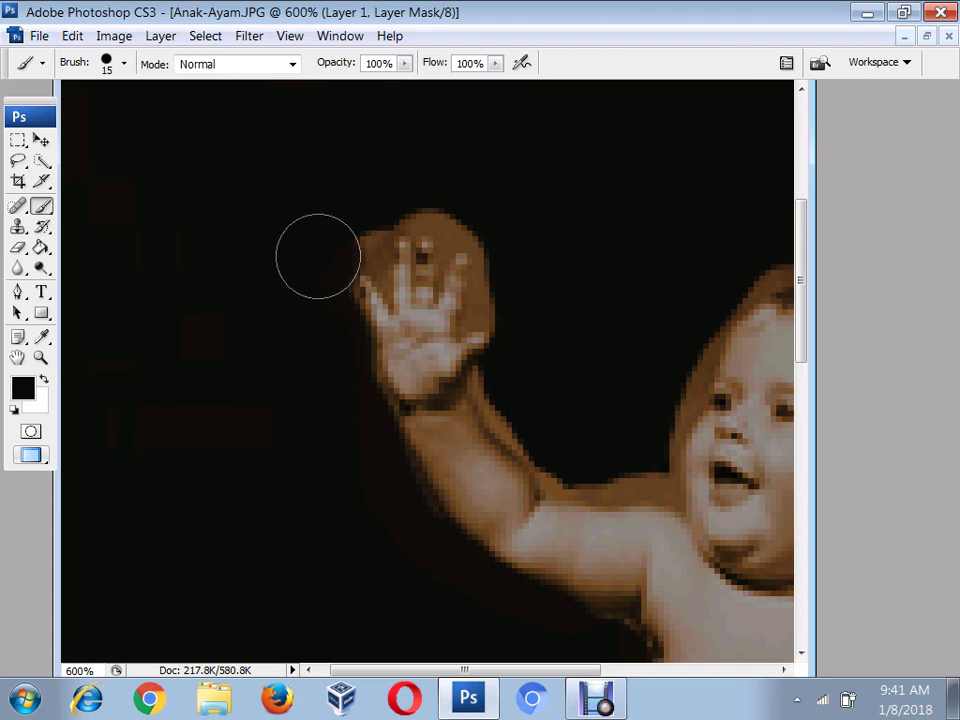
{"action": "key", "text": "bracketleft"}
{"action": "key", "text": "bracketleft"}
{"action": "key", "text": "bracketleft"}
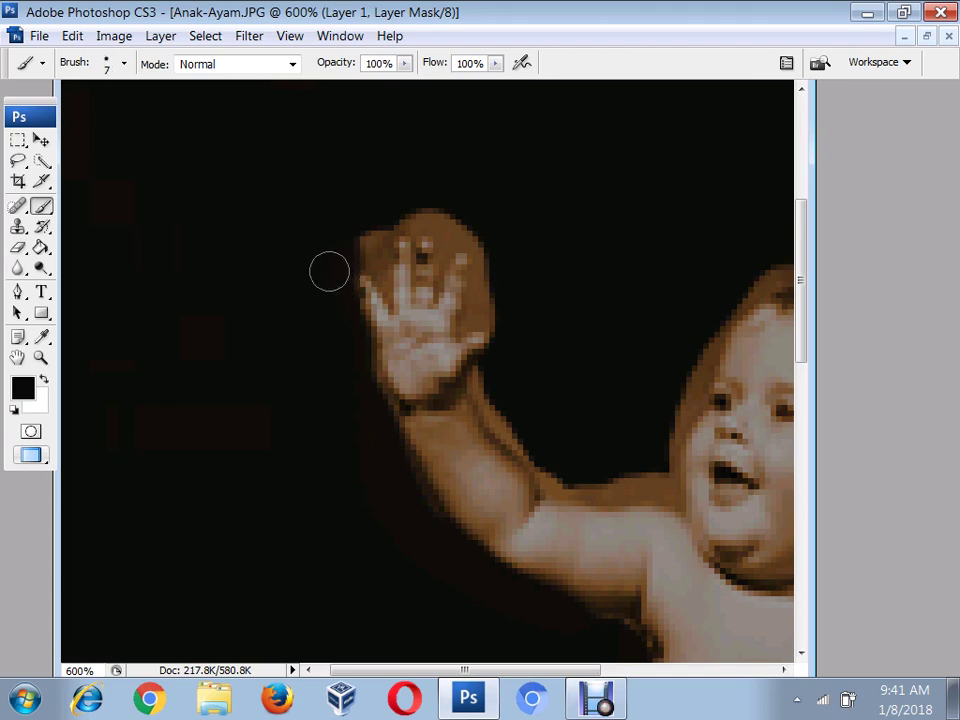
{"action": "key", "text": "bracketleft"}
{"action": "key", "text": "bracketleft"}
{"action": "key", "text": "bracketleft"}
{"action": "left_click_drag", "start_coordinate": [356, 262], "coordinate": [371, 257]}
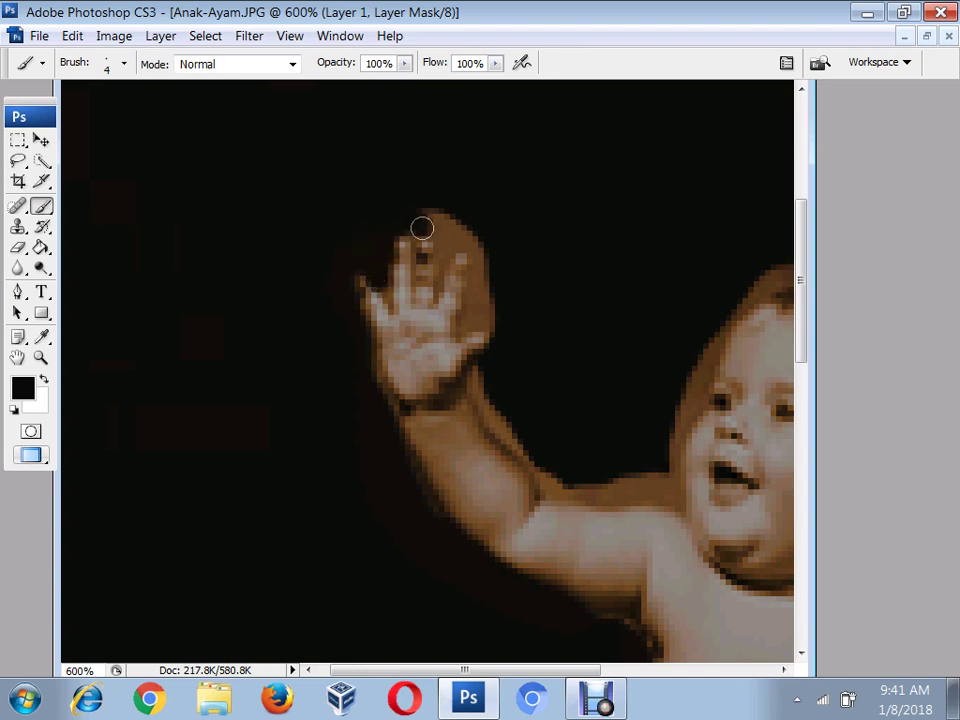
{"action": "mouse_move", "coordinate": [421, 228]}
{"action": "left_mouse_down"}
{"action": "mouse_move", "coordinate": [435, 259]}
{"action": "mouse_move", "coordinate": [445, 208]}
{"action": "mouse_move", "coordinate": [479, 253]}
{"action": "mouse_move", "coordinate": [475, 312]}
{"action": "left_mouse_up"}
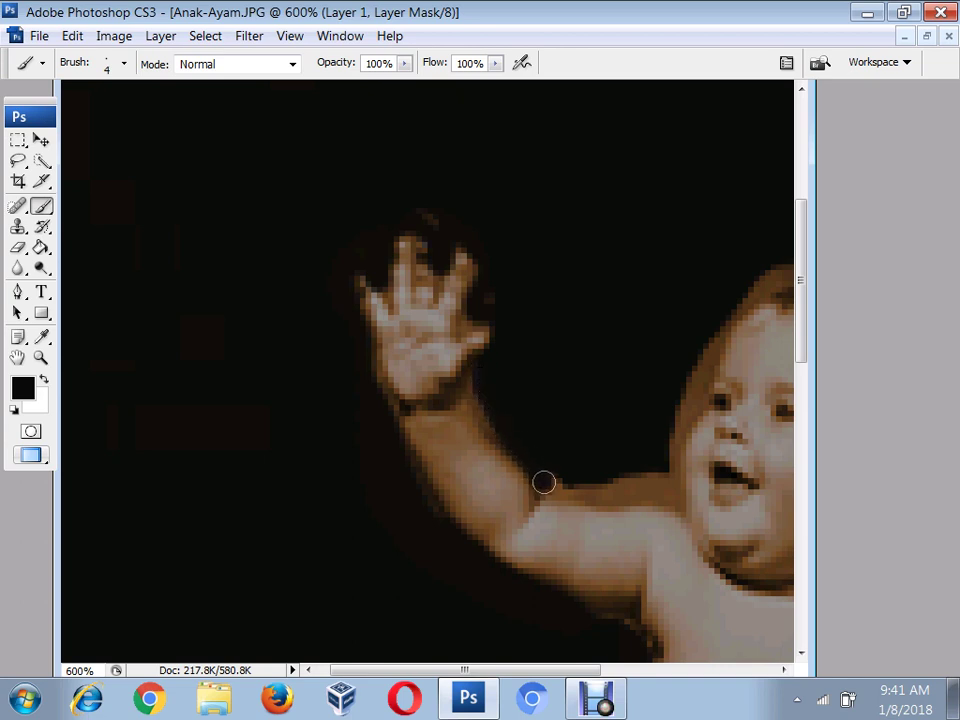
{"action": "mouse_move", "coordinate": [562, 487]}
{"action": "left_mouse_down"}
{"action": "mouse_move", "coordinate": [668, 497]}
{"action": "mouse_move", "coordinate": [666, 448]}
{"action": "mouse_move", "coordinate": [660, 456]}
{"action": "mouse_move", "coordinate": [684, 394]}
{"action": "mouse_move", "coordinate": [714, 330]}
{"action": "mouse_move", "coordinate": [762, 287]}
{"action": "left_mouse_up"}
Mask the brown fringe along the top of the baby's hair with the 4 px brush.
{"action": "scroll", "coordinate": [600, 655], "scroll_direction": "right", "scroll_amount": 2}
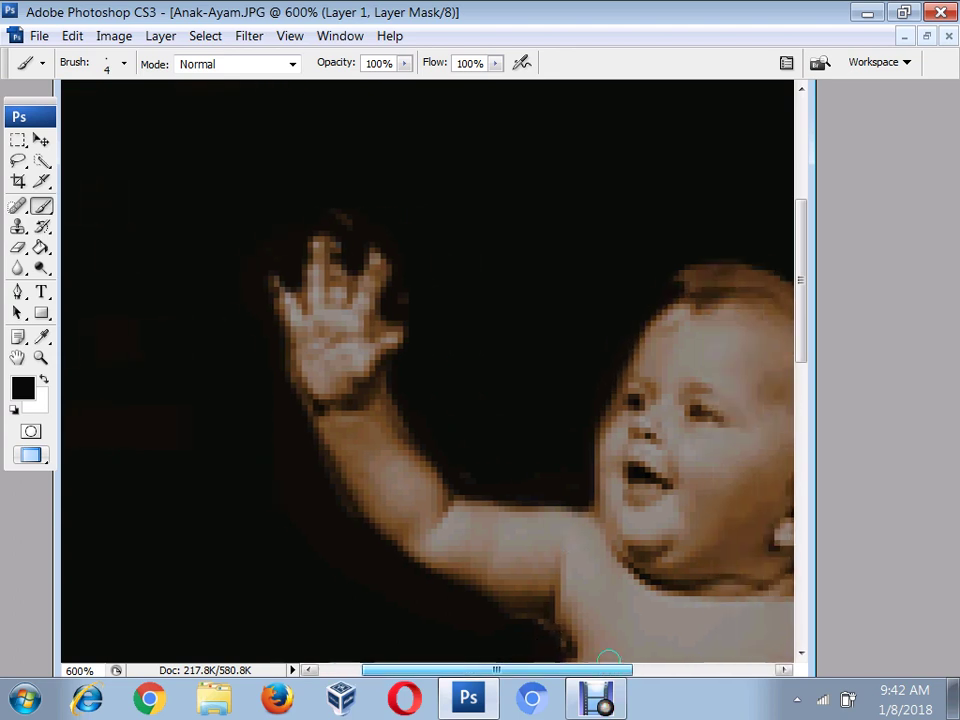
{"action": "scroll", "coordinate": [640, 657], "scroll_direction": "right", "scroll_amount": 3}
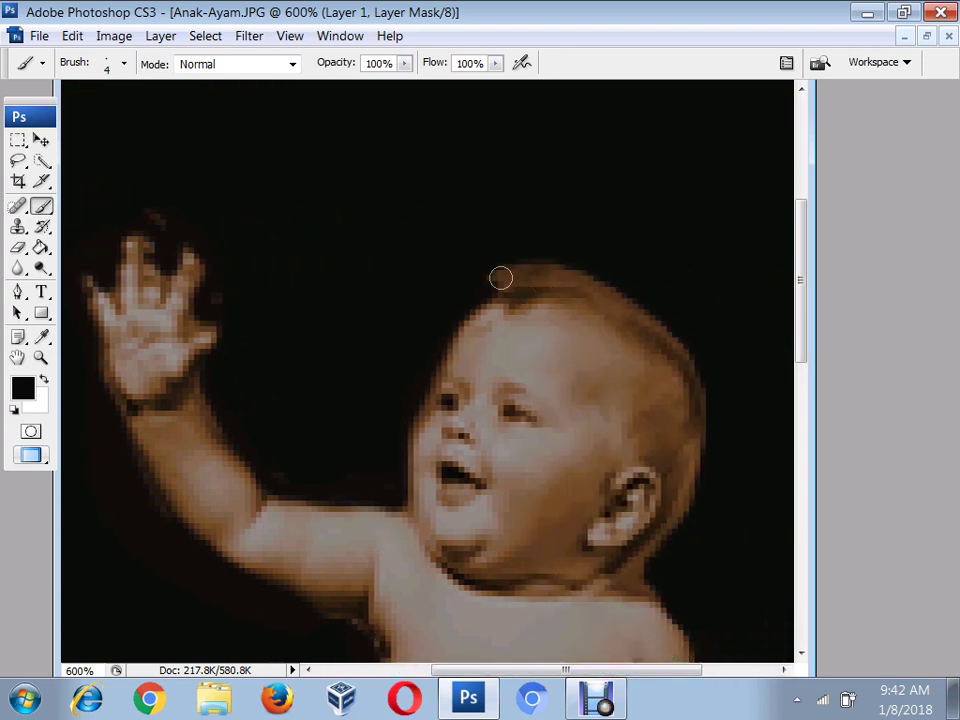
{"action": "mouse_move", "coordinate": [501, 277]}
{"action": "left_mouse_down"}
{"action": "mouse_move", "coordinate": [576, 272]}
{"action": "mouse_move", "coordinate": [529, 264]}
{"action": "left_mouse_up"}
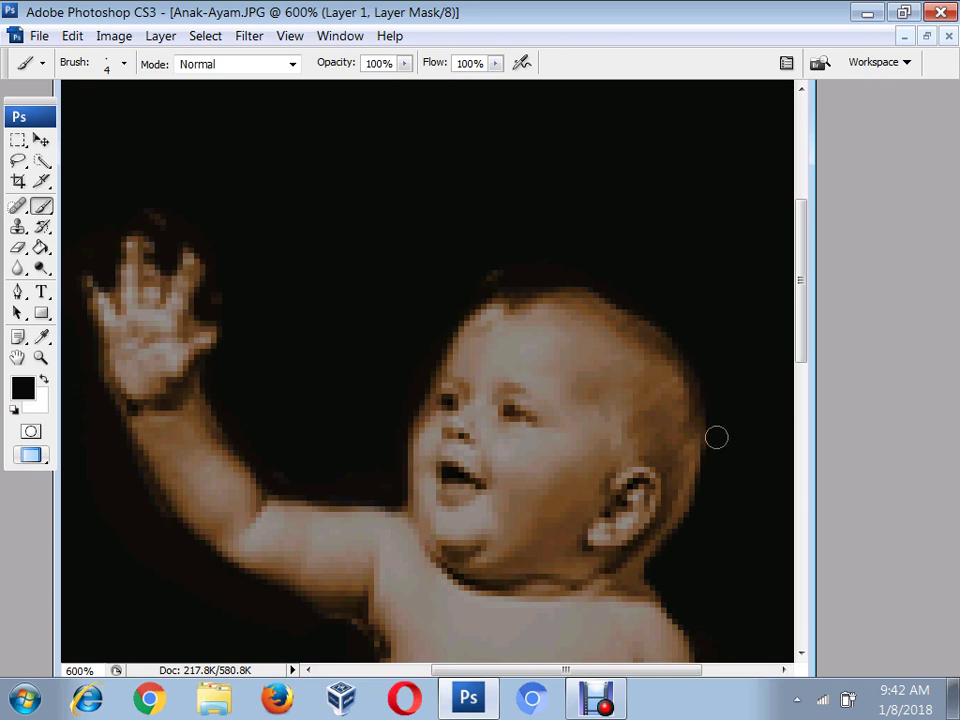
{"action": "scroll", "coordinate": [716, 437], "scroll_direction": "down", "scroll_amount": 2}
{"action": "scroll", "coordinate": [720, 452], "scroll_direction": "down", "scroll_amount": 3}
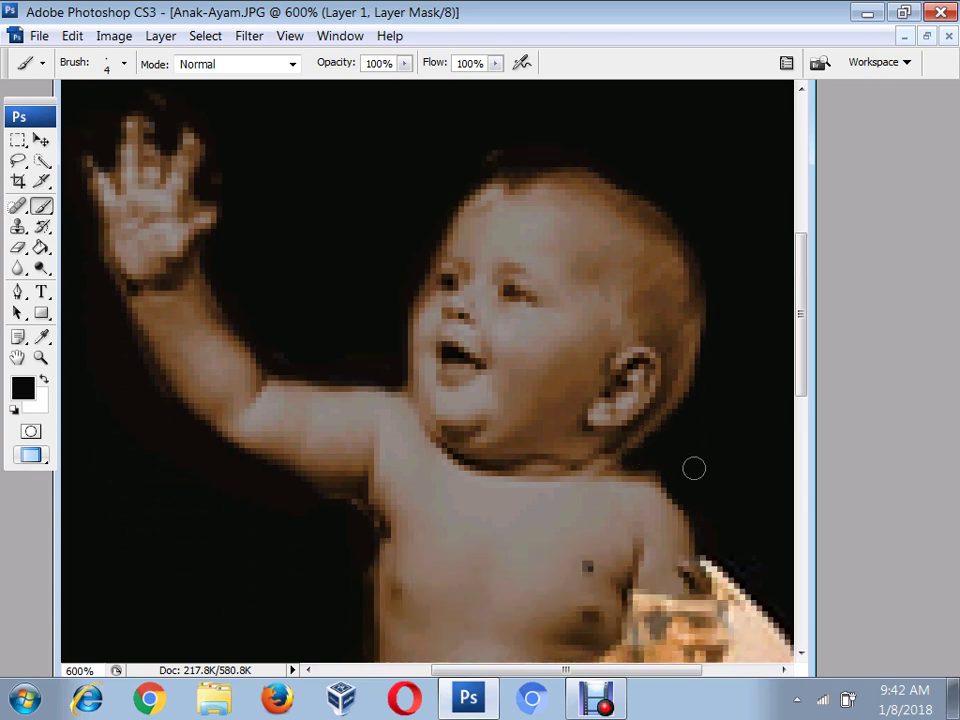
{"action": "scroll", "coordinate": [679, 452], "scroll_direction": "down", "scroll_amount": 3}
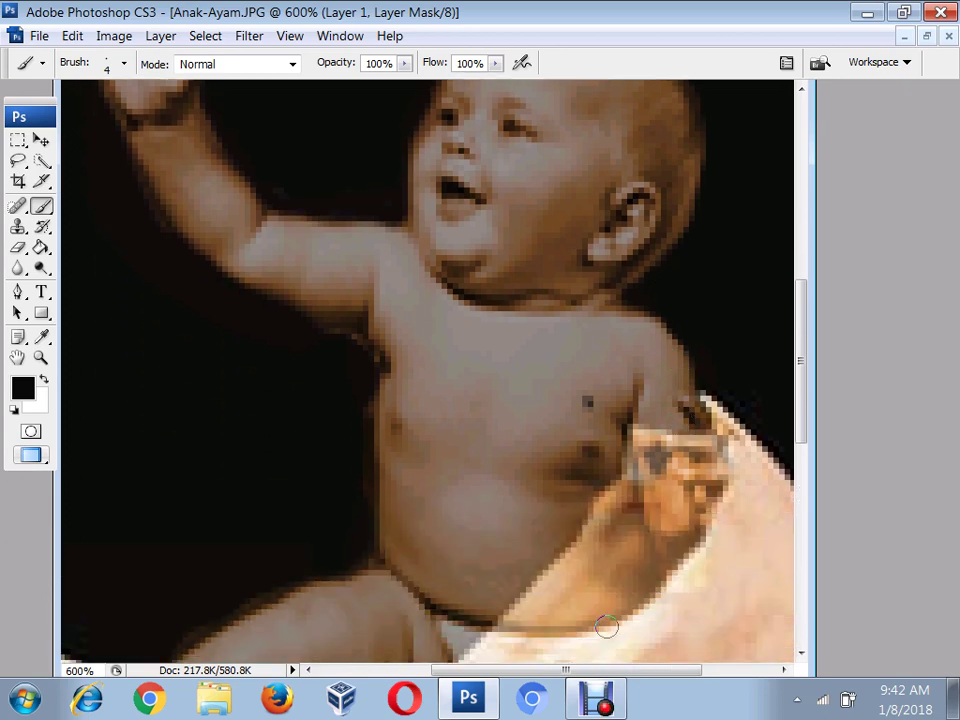
{"action": "scroll", "coordinate": [680, 635], "scroll_direction": "right", "scroll_amount": 1}
{"action": "scroll", "coordinate": [722, 641], "scroll_direction": "right", "scroll_amount": 3}
{"action": "scroll", "coordinate": [710, 416], "scroll_direction": "down", "scroll_amount": 2}
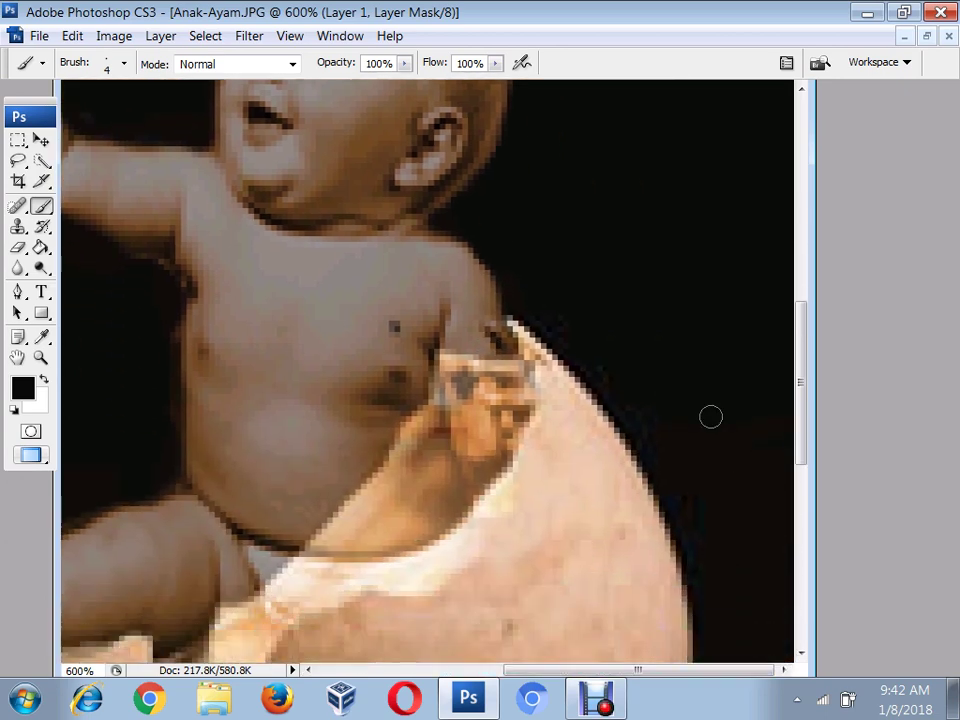
{"action": "scroll", "coordinate": [710, 416], "scroll_direction": "down", "scroll_amount": 3}
{"action": "scroll", "coordinate": [710, 416], "scroll_direction": "down", "scroll_amount": 2}
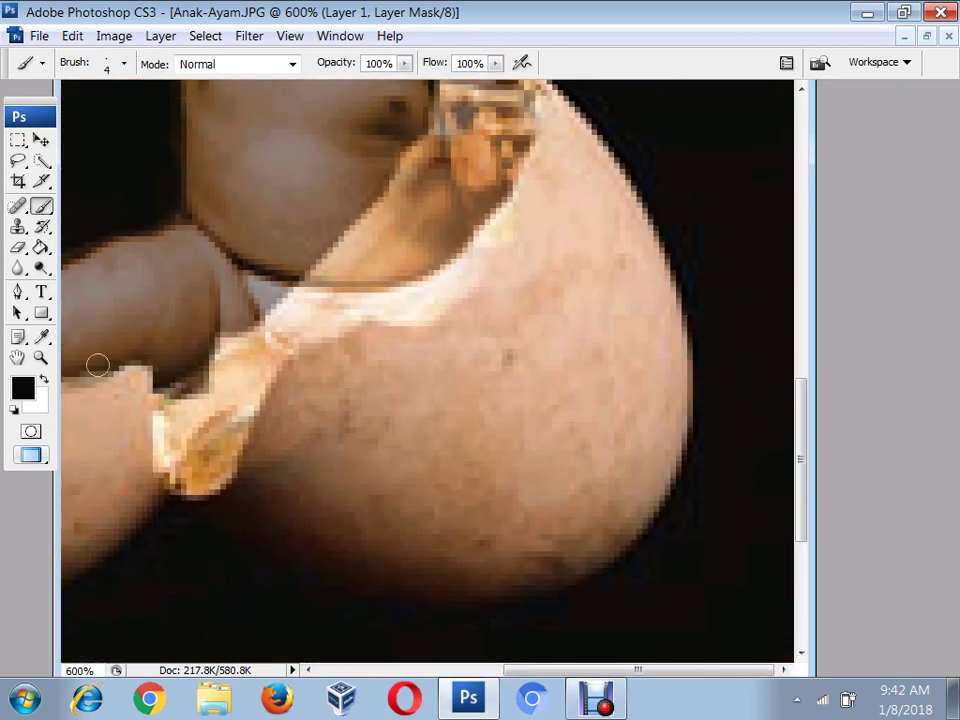
Restore Layer 1 to 100% opacity and inspect the composite at 300% and 400% zoom.
{"action": "key", "text": "z"}
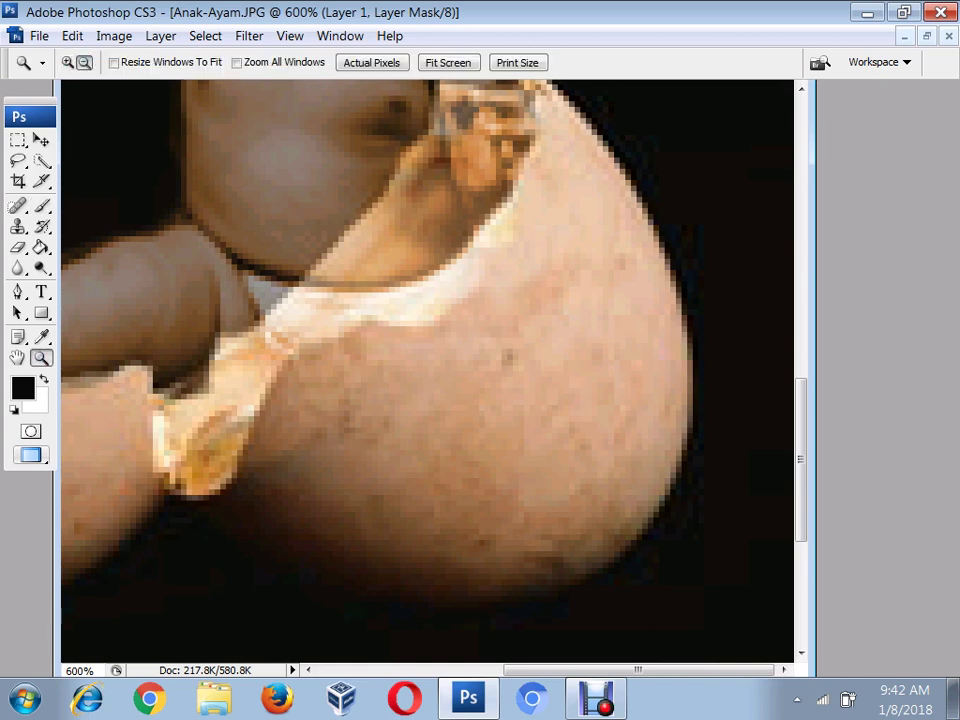
{"action": "key", "text": "ctrl+minus"}
{"action": "key", "text": "ctrl+minus"}
{"action": "key", "text": "ctrl+minus"}
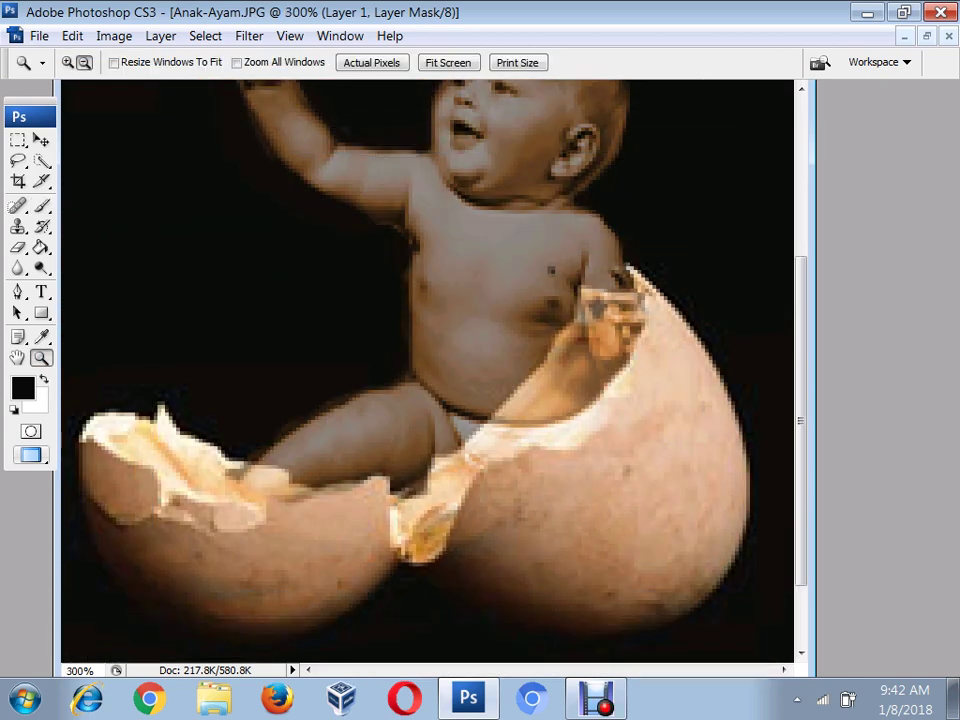
{"action": "key", "text": "F7"}
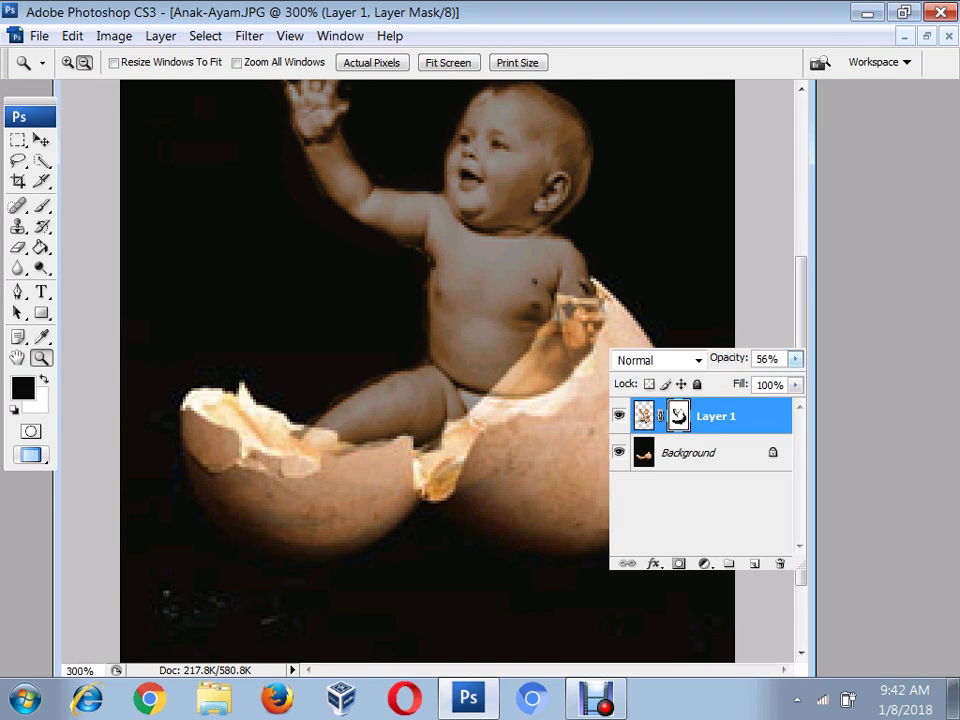
{"action": "left_click", "coordinate": [795, 358]}
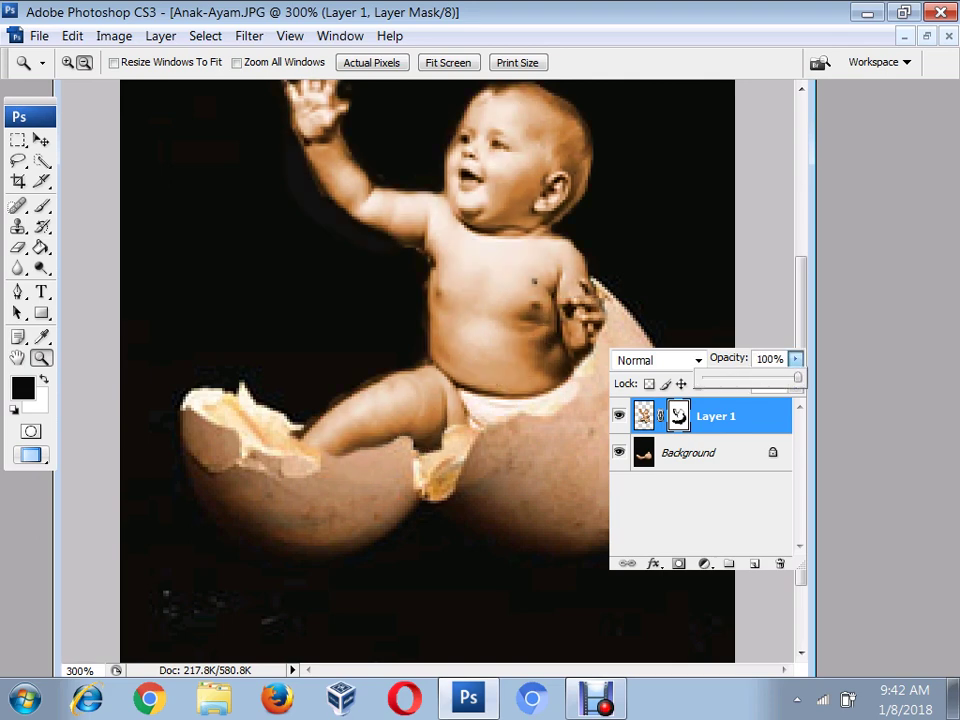
{"action": "key", "text": "F7"}
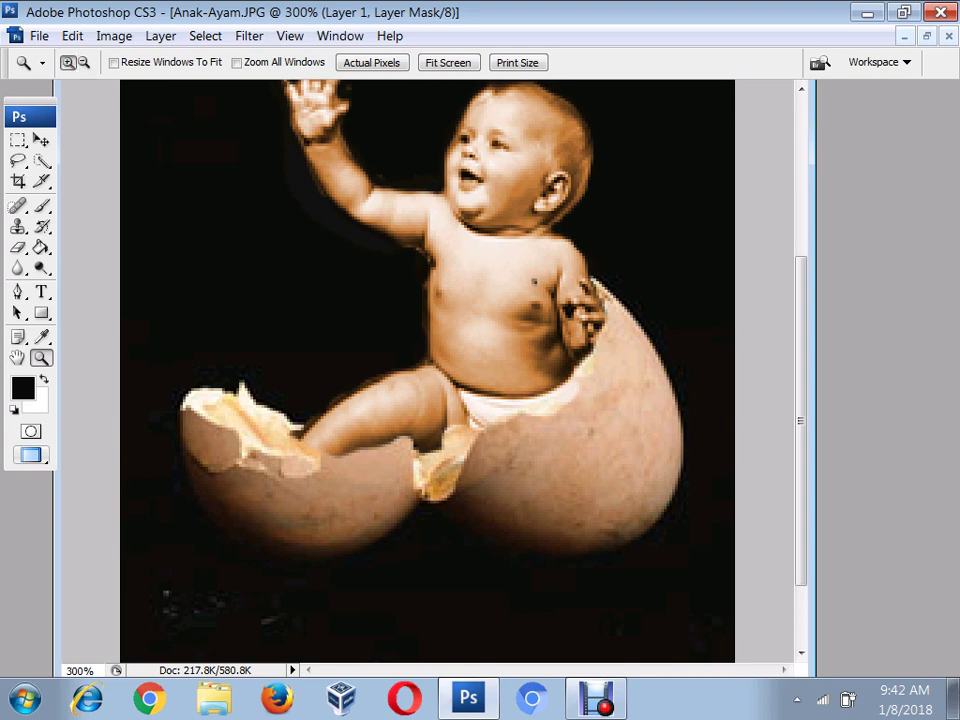
{"action": "key", "text": "ctrl+plus"}
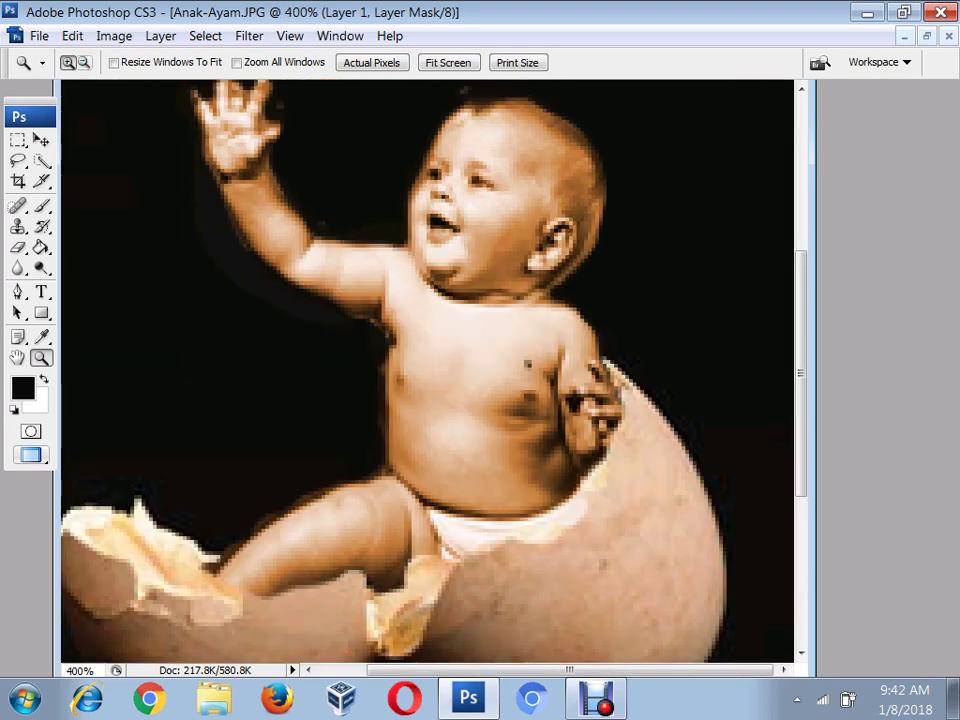
{"action": "key", "text": "ctrl+minus"}
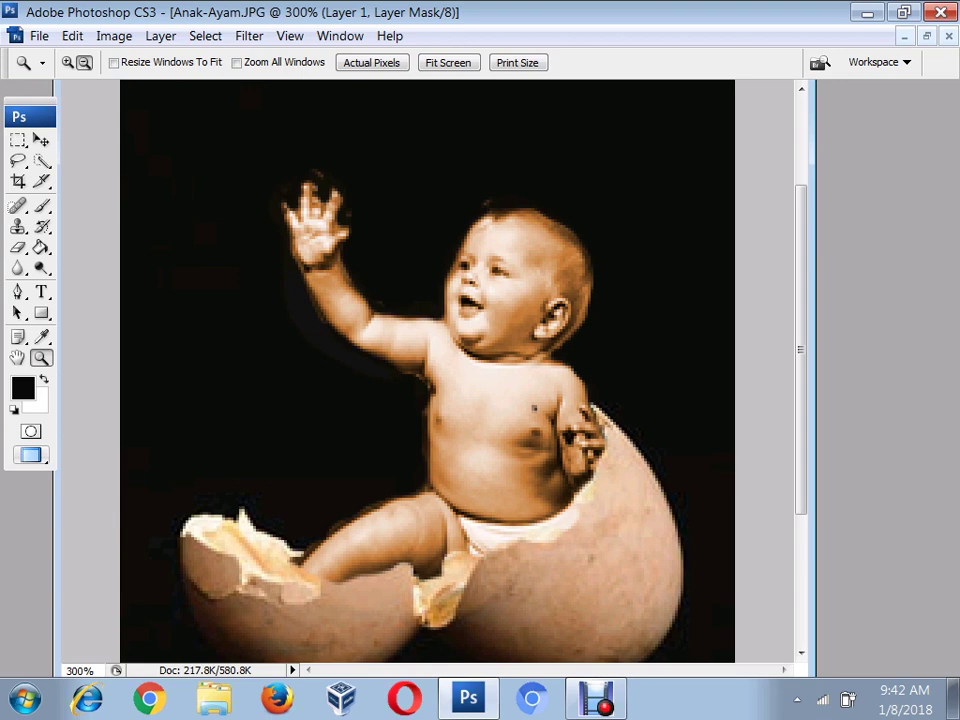
Leave the finished composite and switch to the Debut screen recorder window.
{"action": "scroll", "coordinate": [427, 370], "scroll_direction": "down", "scroll_amount": 1}
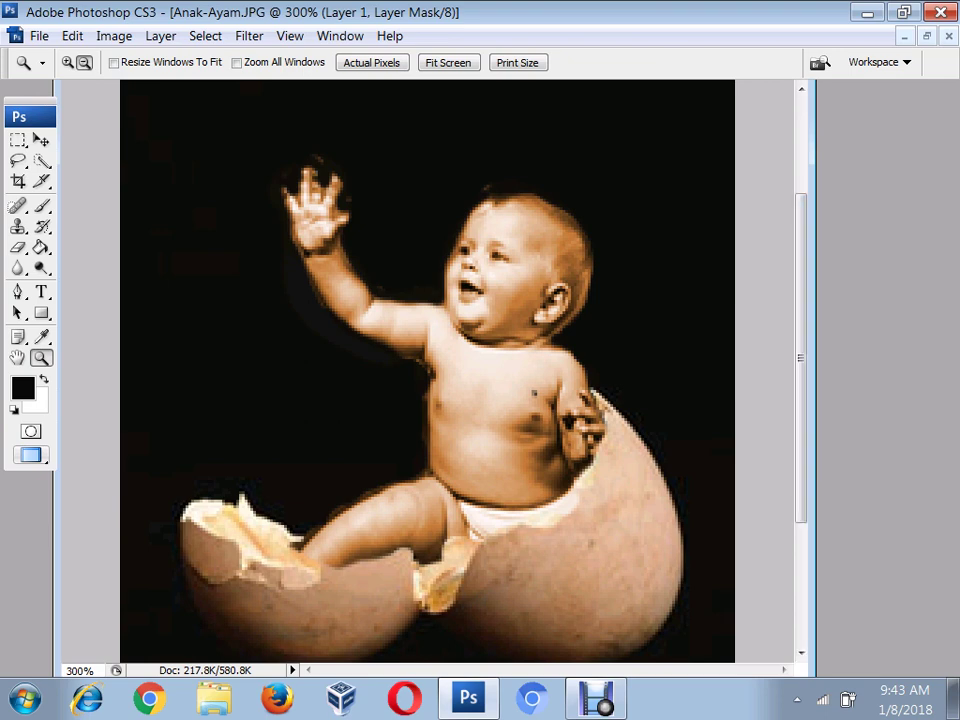
{"action": "key", "text": "alt+Tab"}
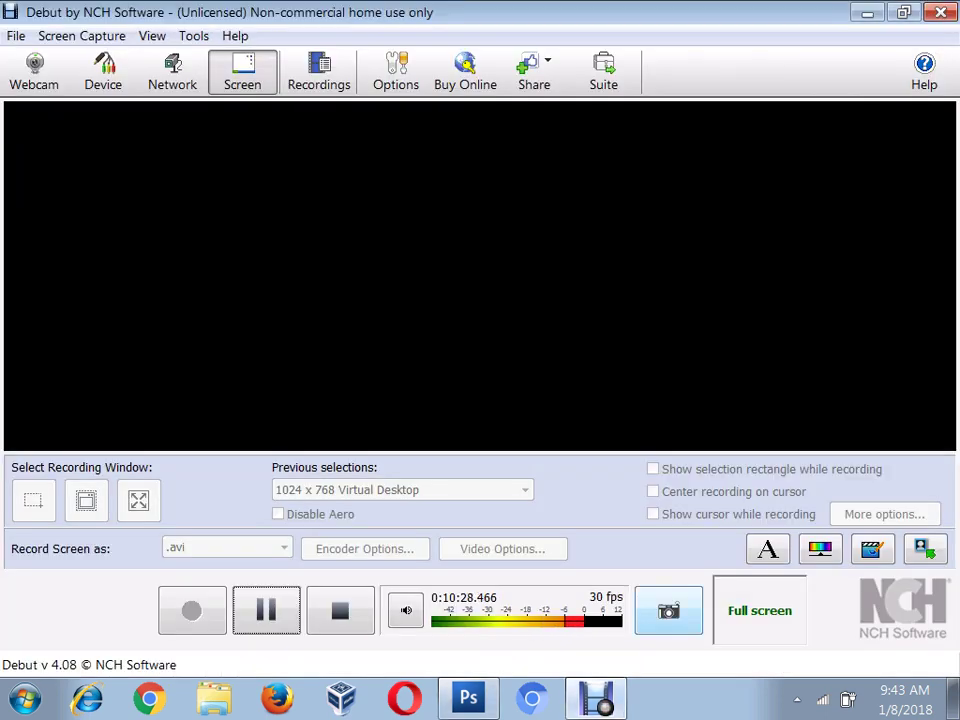